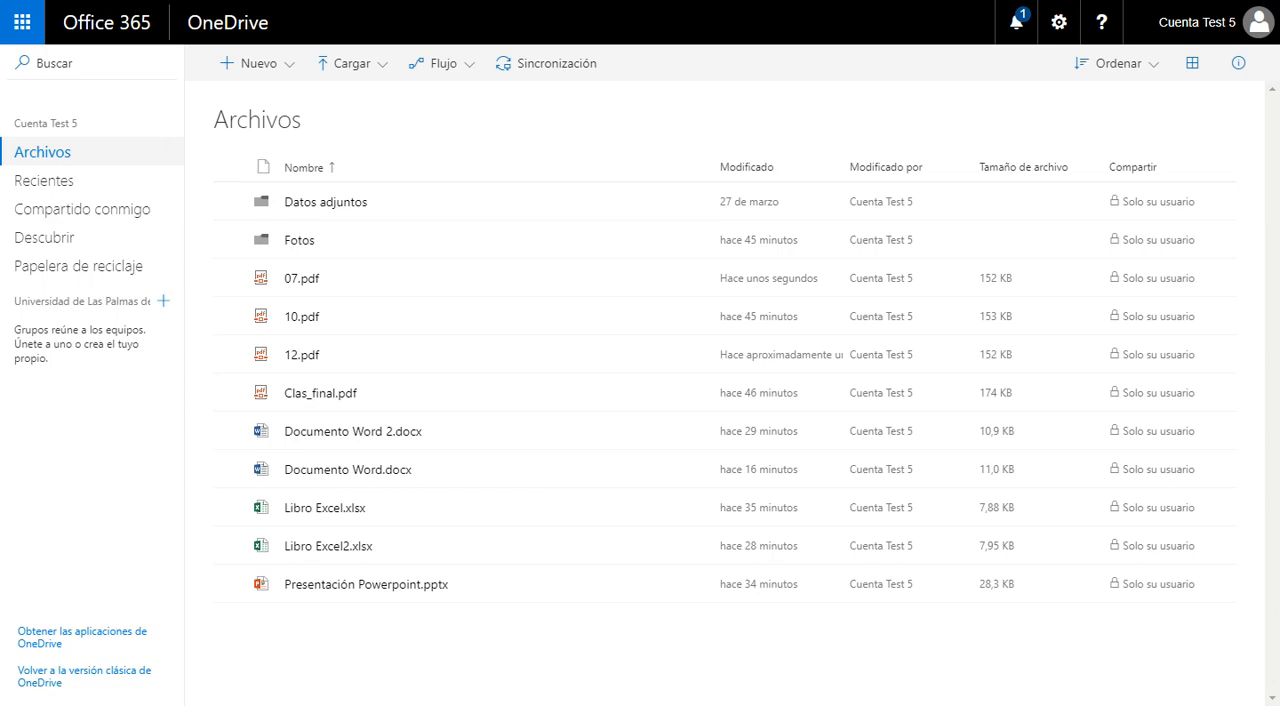
Step: Preview the stored files one by one from 07.pdf through Presentación Powerpoint.pptx, and close the preview
{"action": "left_click", "coordinate": [304, 279]}
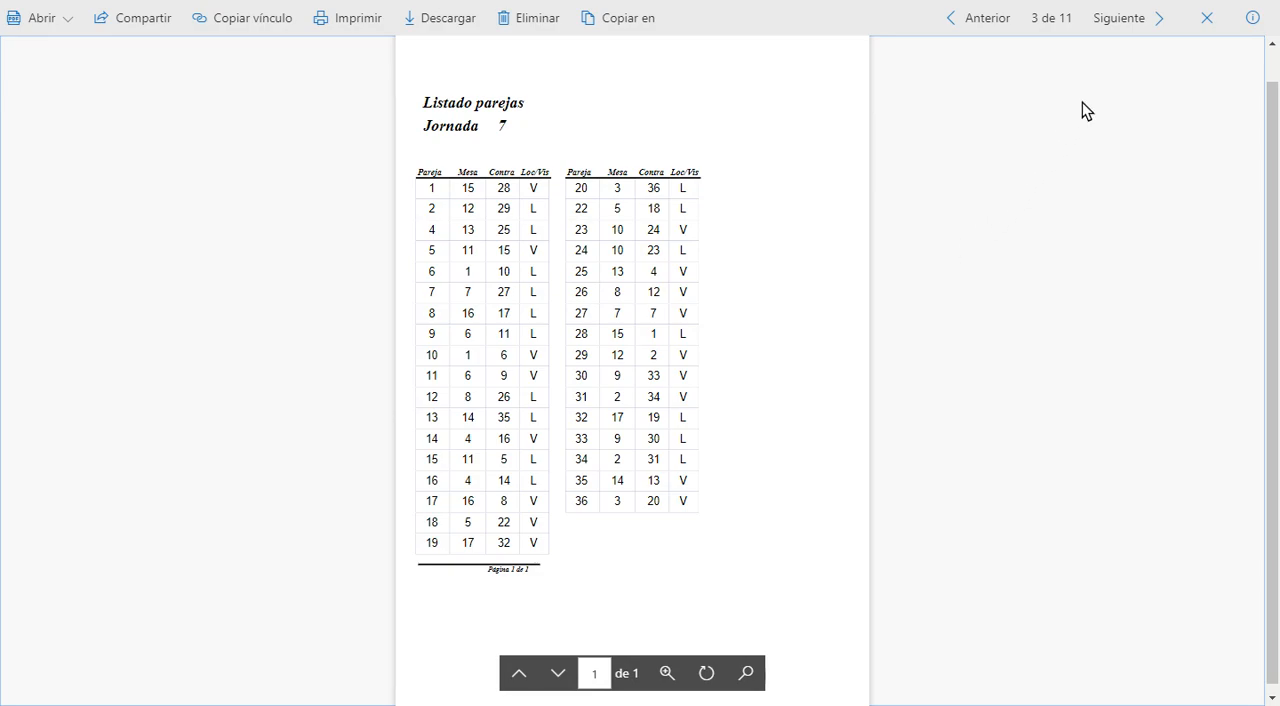
{"action": "left_click", "coordinate": [1124, 22]}
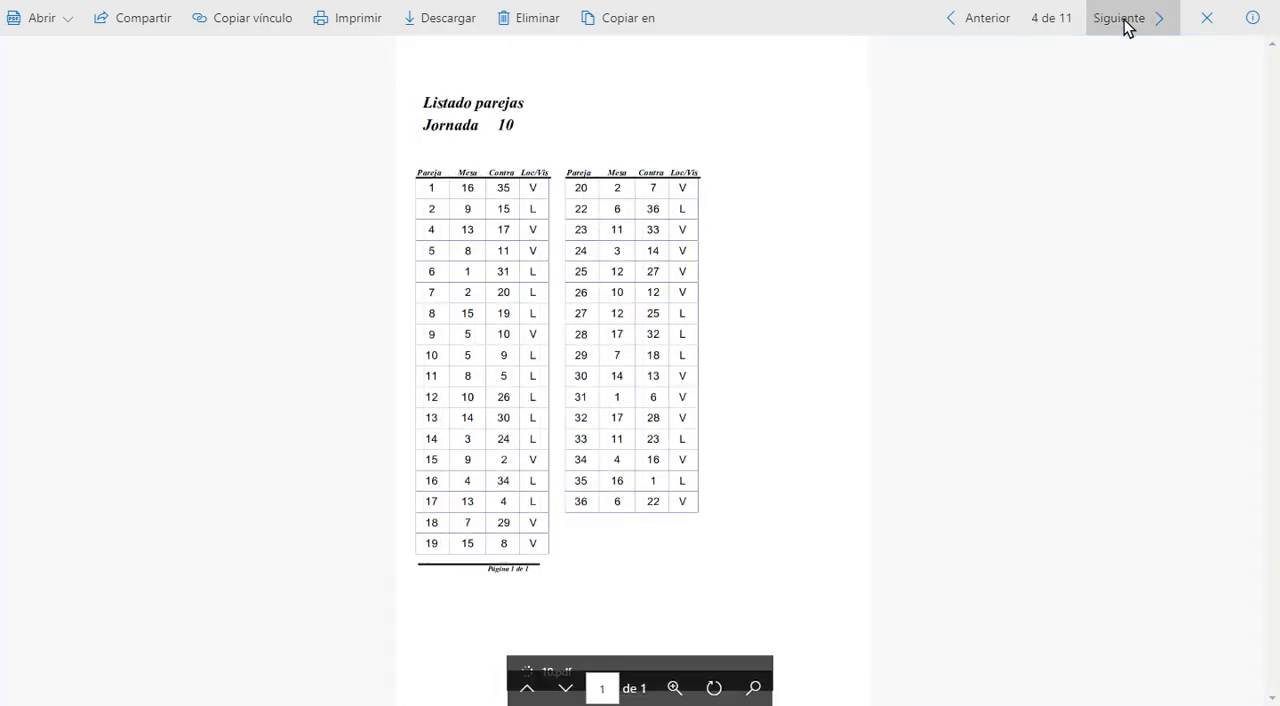
{"action": "left_click", "coordinate": [976, 22]}
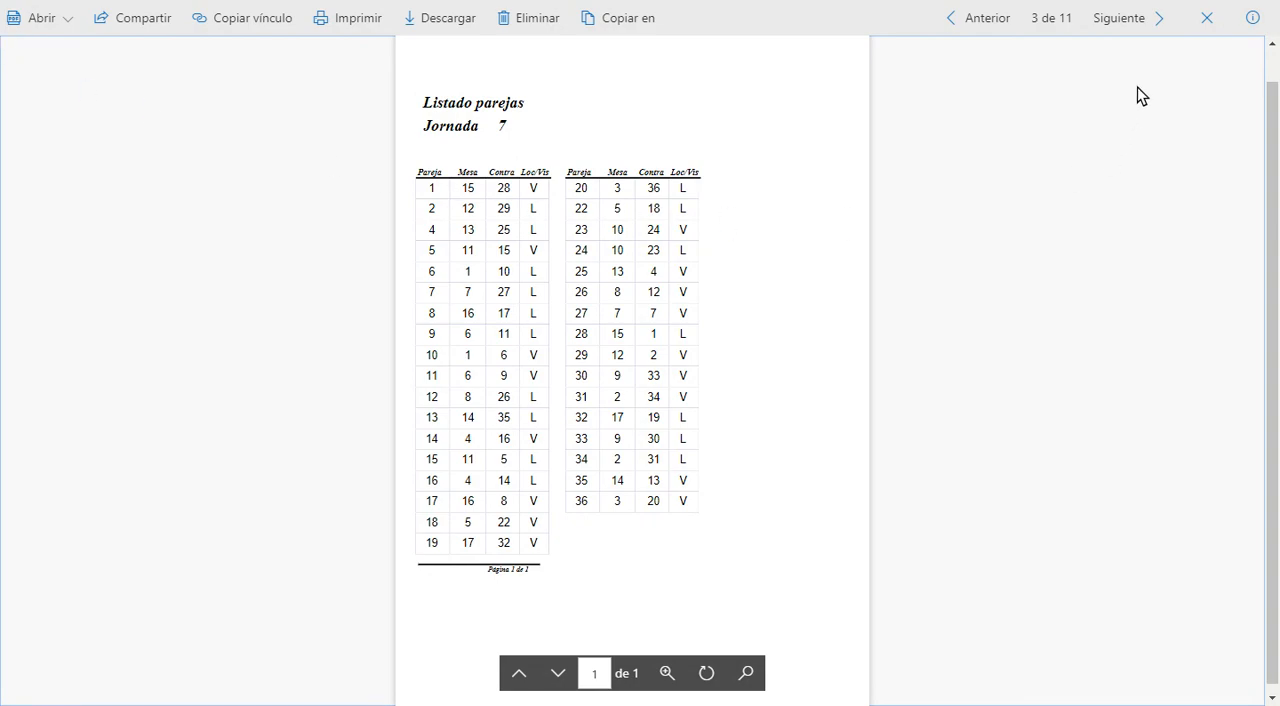
{"action": "left_click", "coordinate": [1134, 20]}
{"action": "left_click", "coordinate": [1134, 20]}
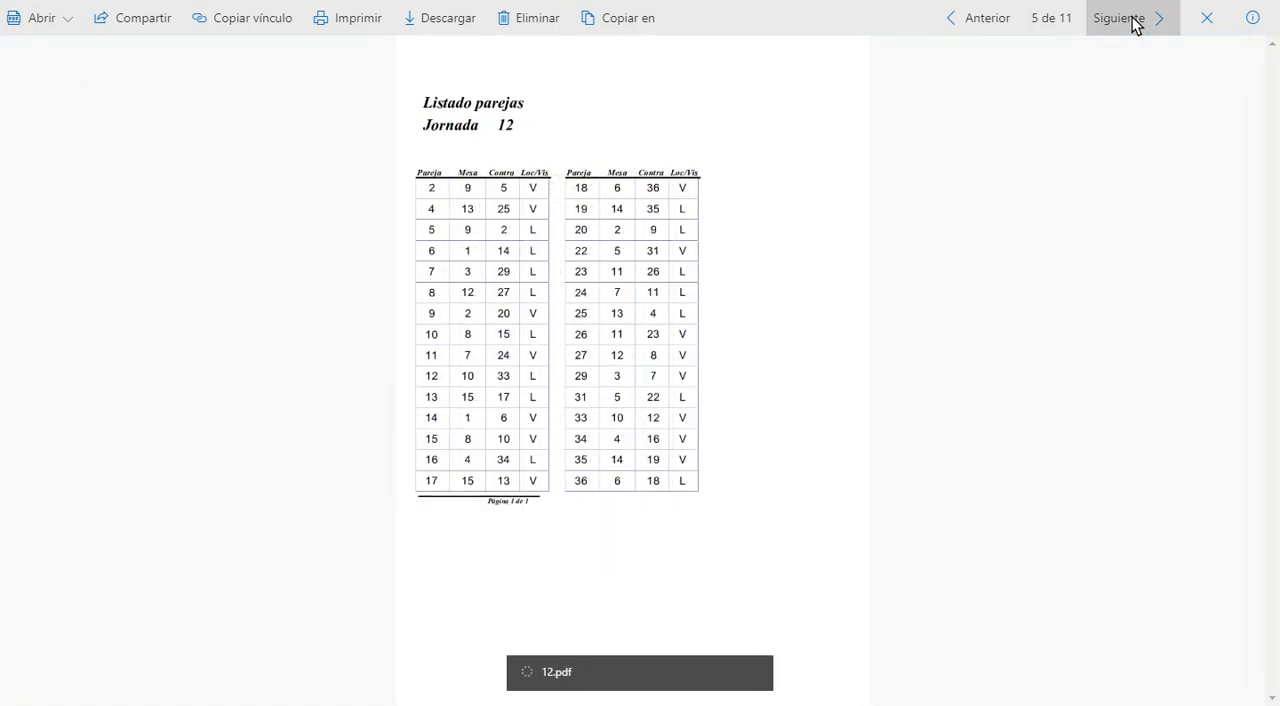
{"action": "left_click", "coordinate": [1134, 20]}
{"action": "left_click", "coordinate": [1134, 20]}
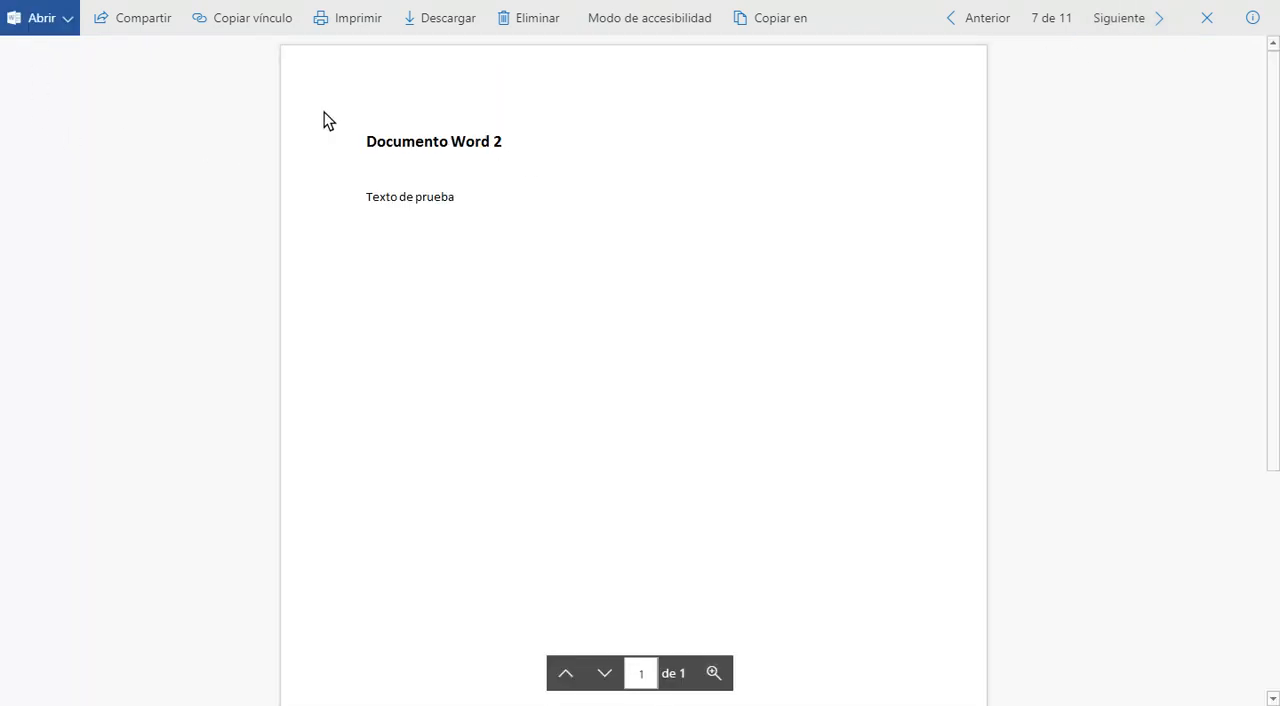
{"action": "left_click", "coordinate": [1126, 30]}
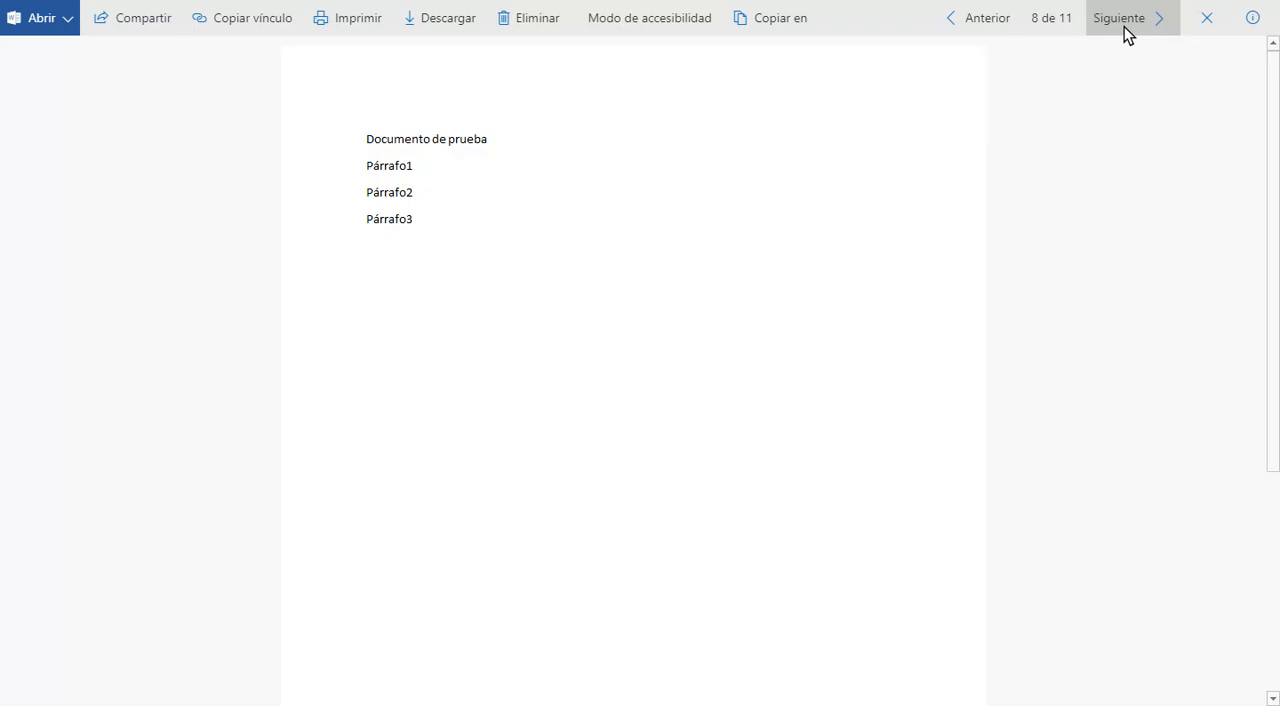
{"action": "left_click", "coordinate": [1126, 32]}
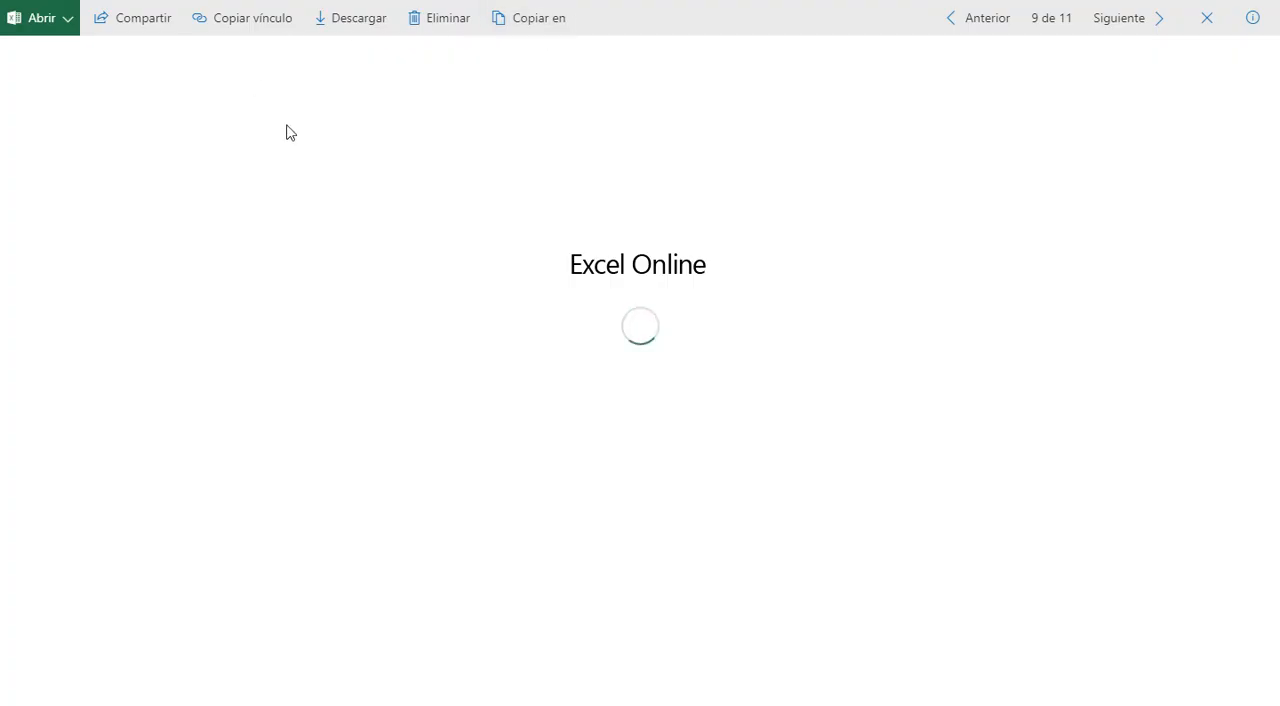
{"action": "left_click", "coordinate": [1146, 31]}
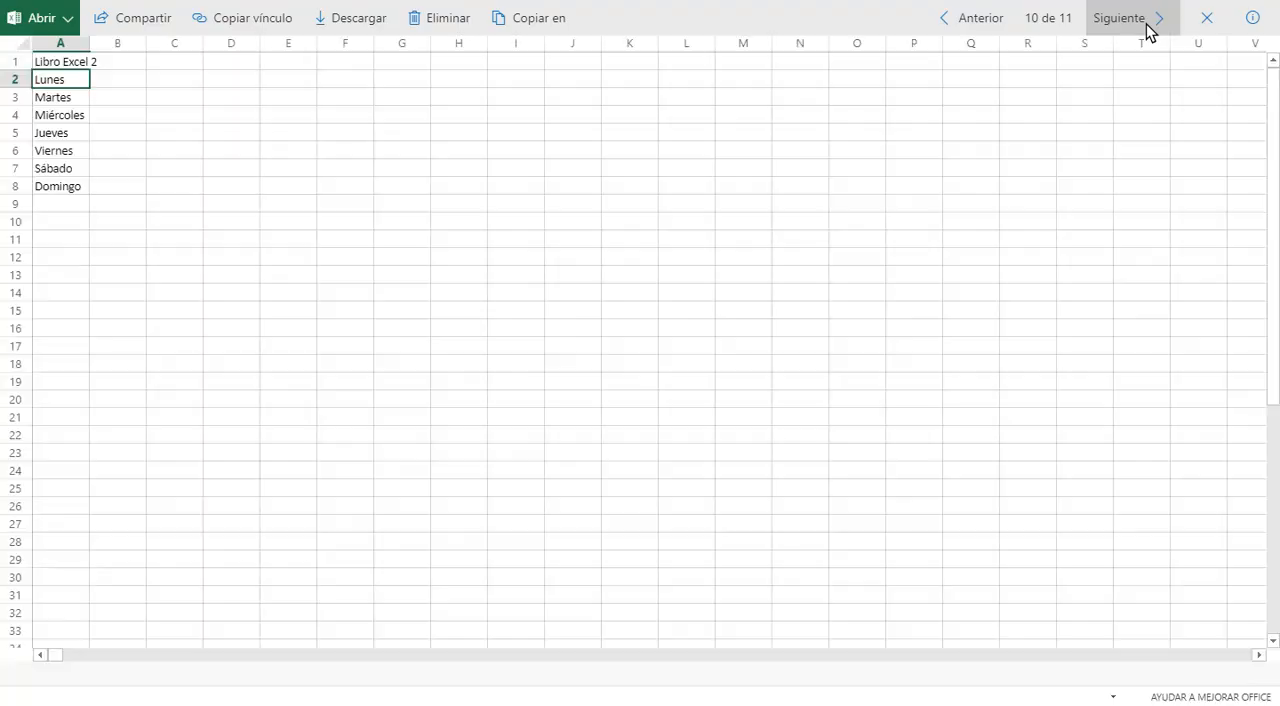
{"action": "left_click", "coordinate": [1148, 31]}
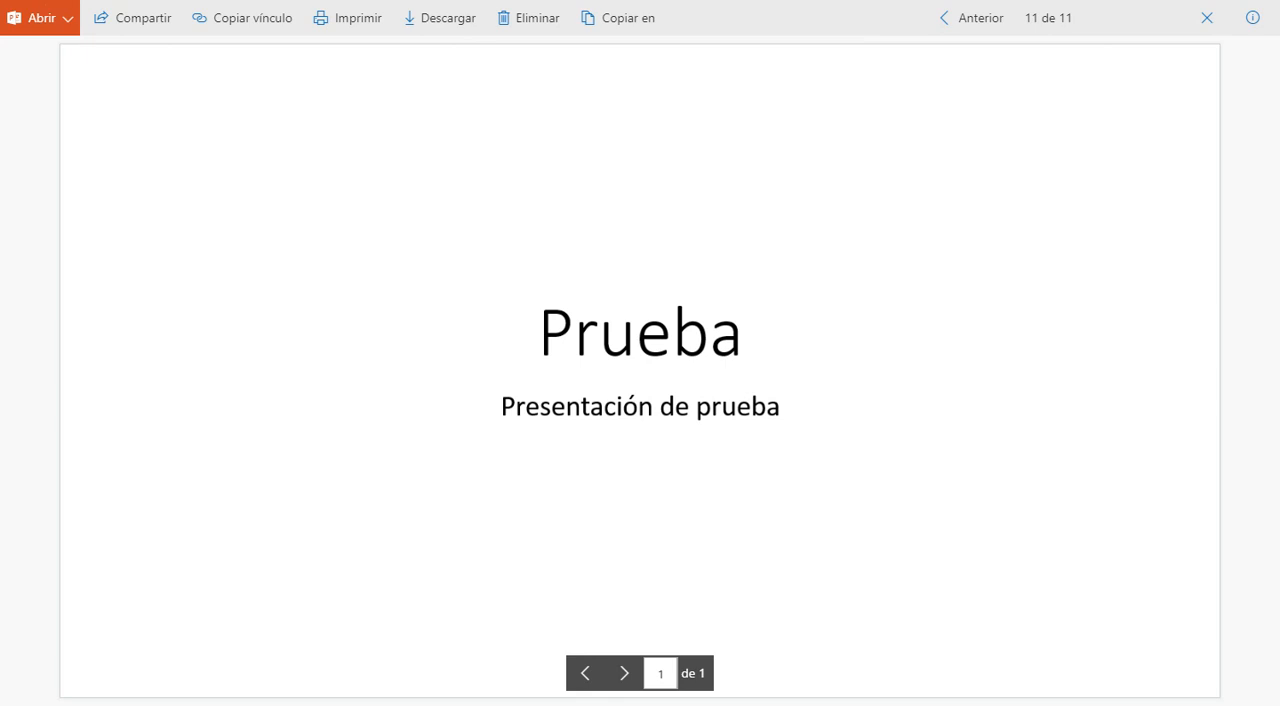
{"action": "left_click", "coordinate": [1207, 30]}
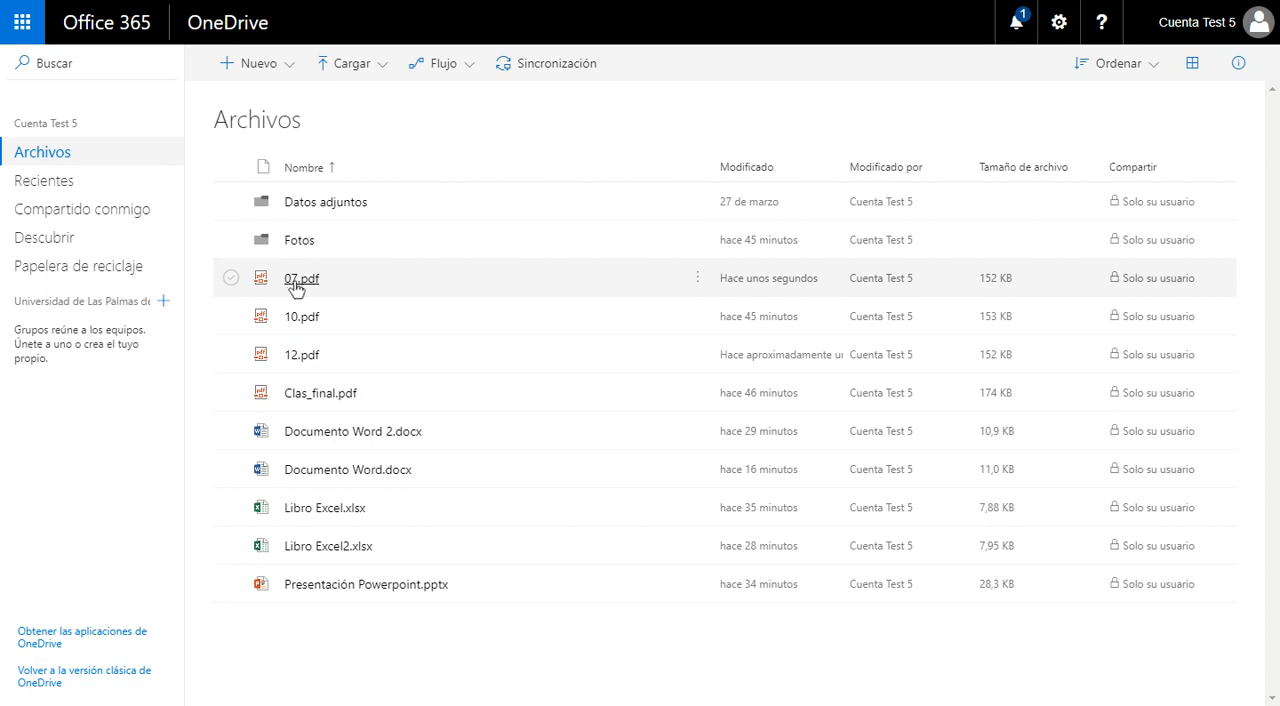
{"action": "left_click", "coordinate": [232, 283]}
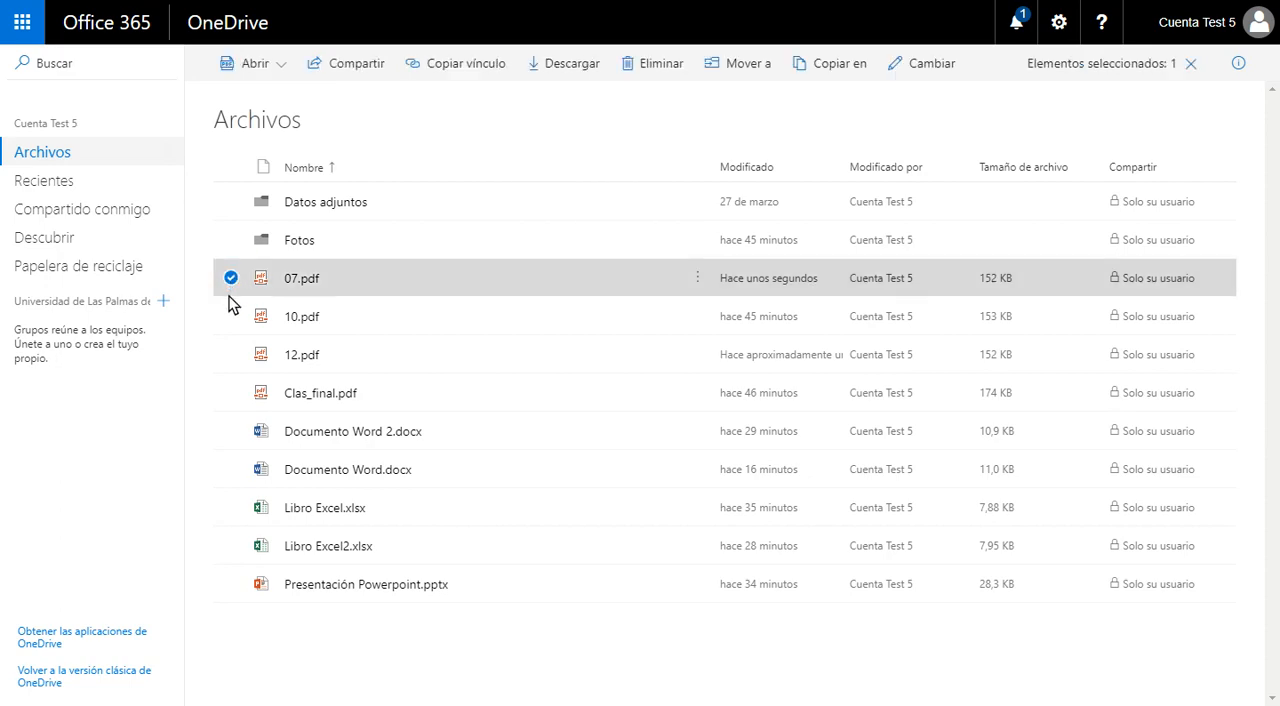
{"action": "left_click", "coordinate": [230, 279]}
{"action": "left_click", "coordinate": [231, 316]}
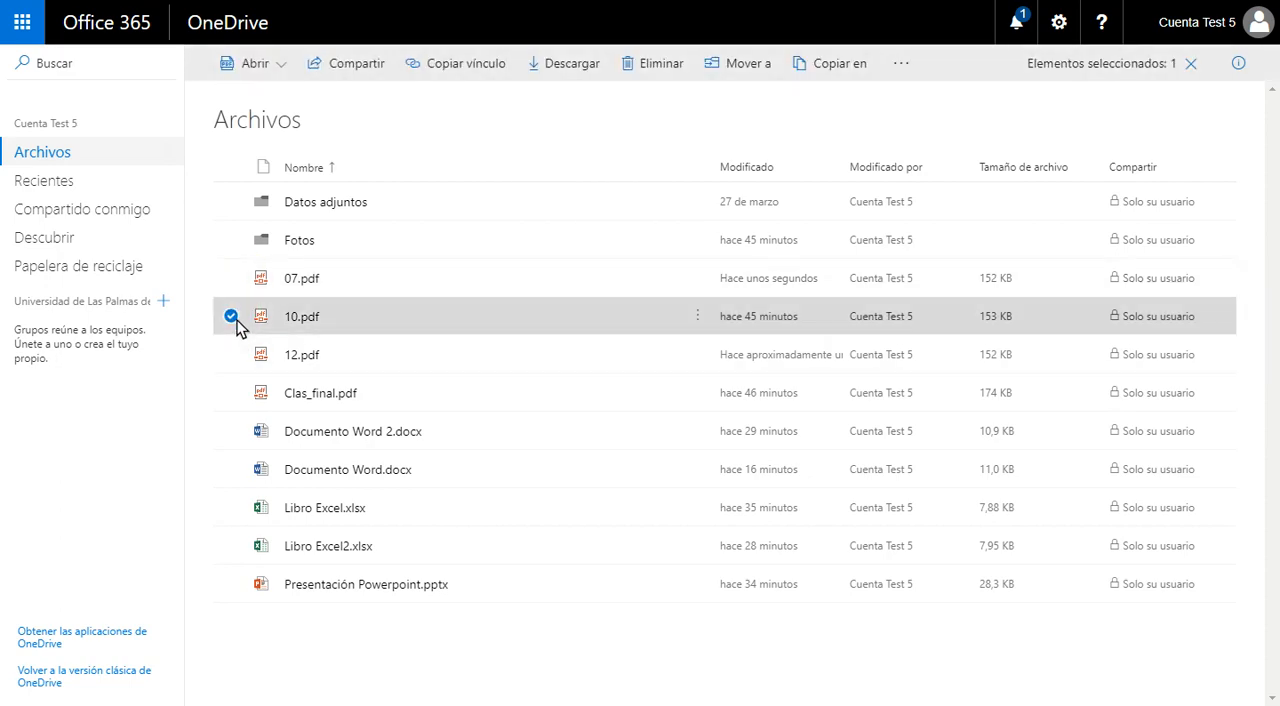
{"action": "left_click", "coordinate": [231, 316]}
{"action": "left_click", "coordinate": [229, 282]}
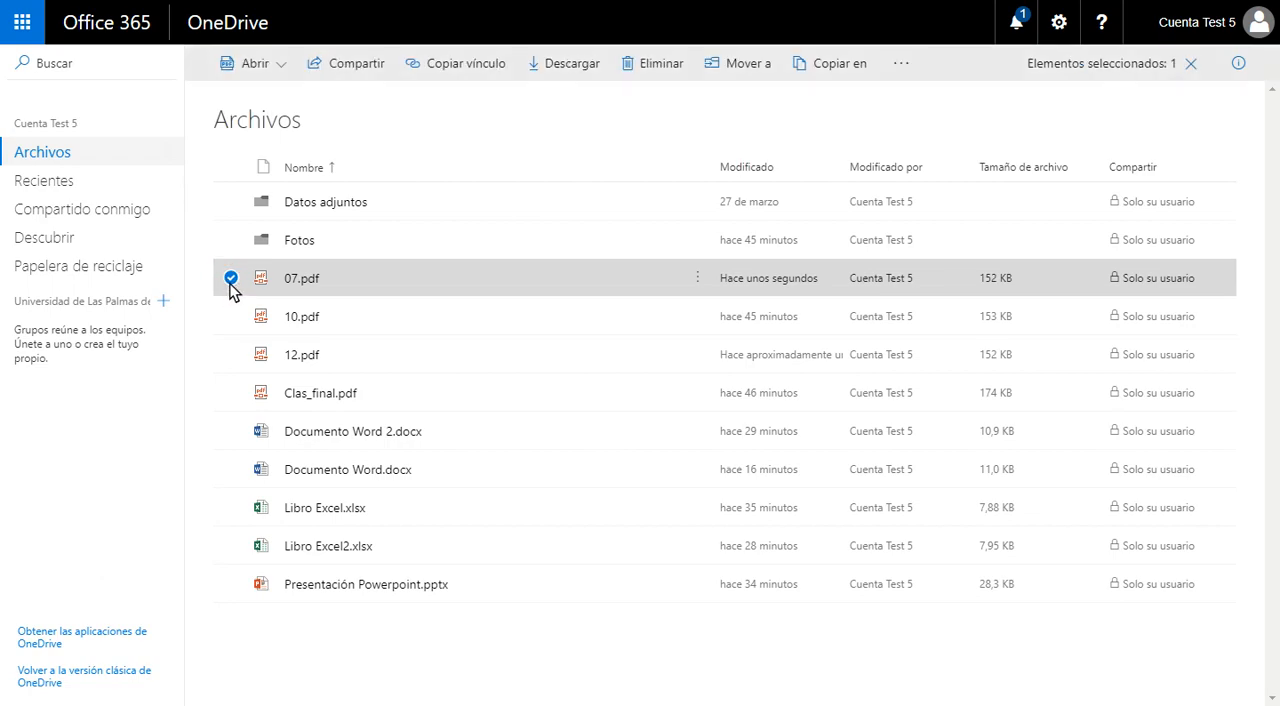
{"action": "left_click", "coordinate": [230, 284]}
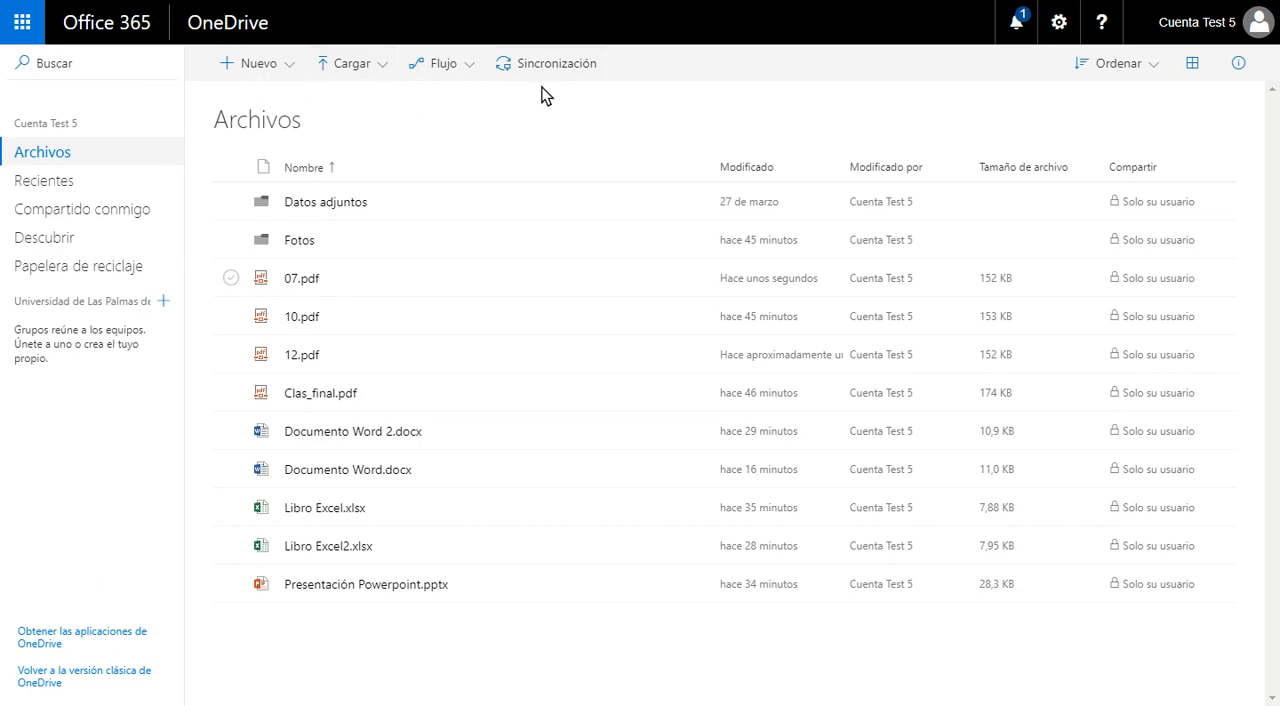
Step: Download 07.pdf from the Archivos list
{"action": "left_click", "coordinate": [230, 280]}
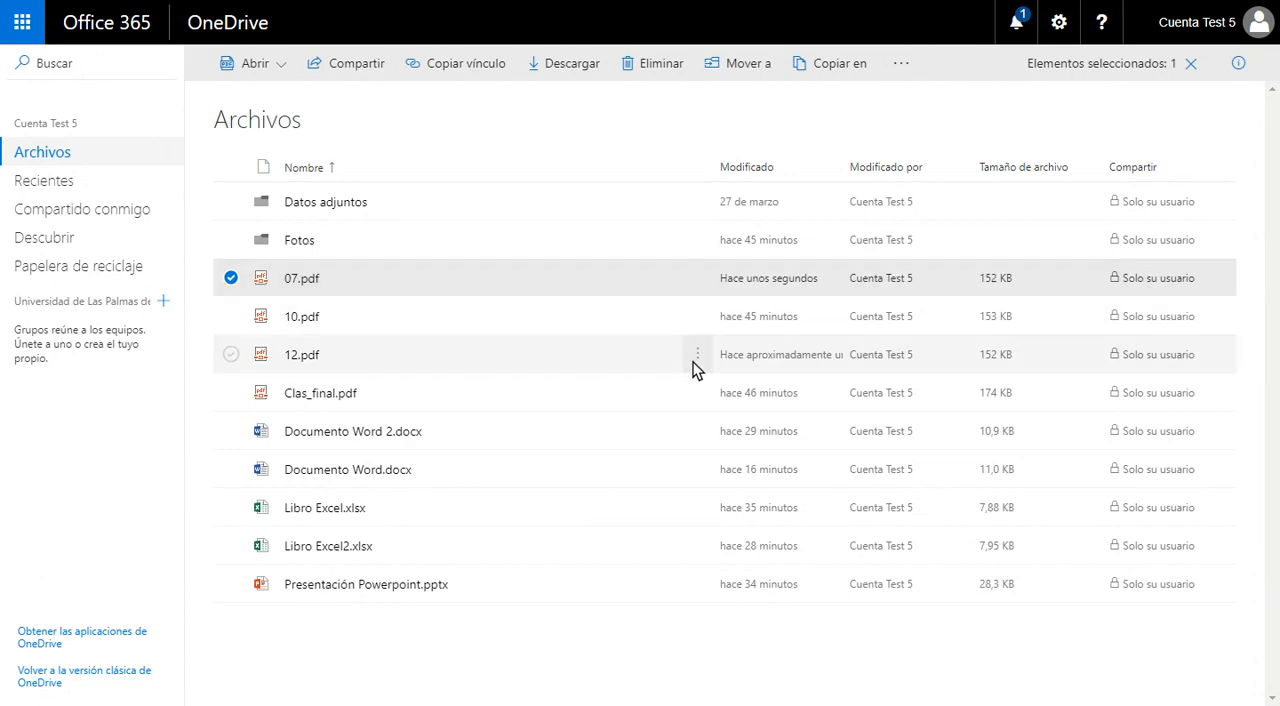
{"action": "left_click", "coordinate": [697, 281]}
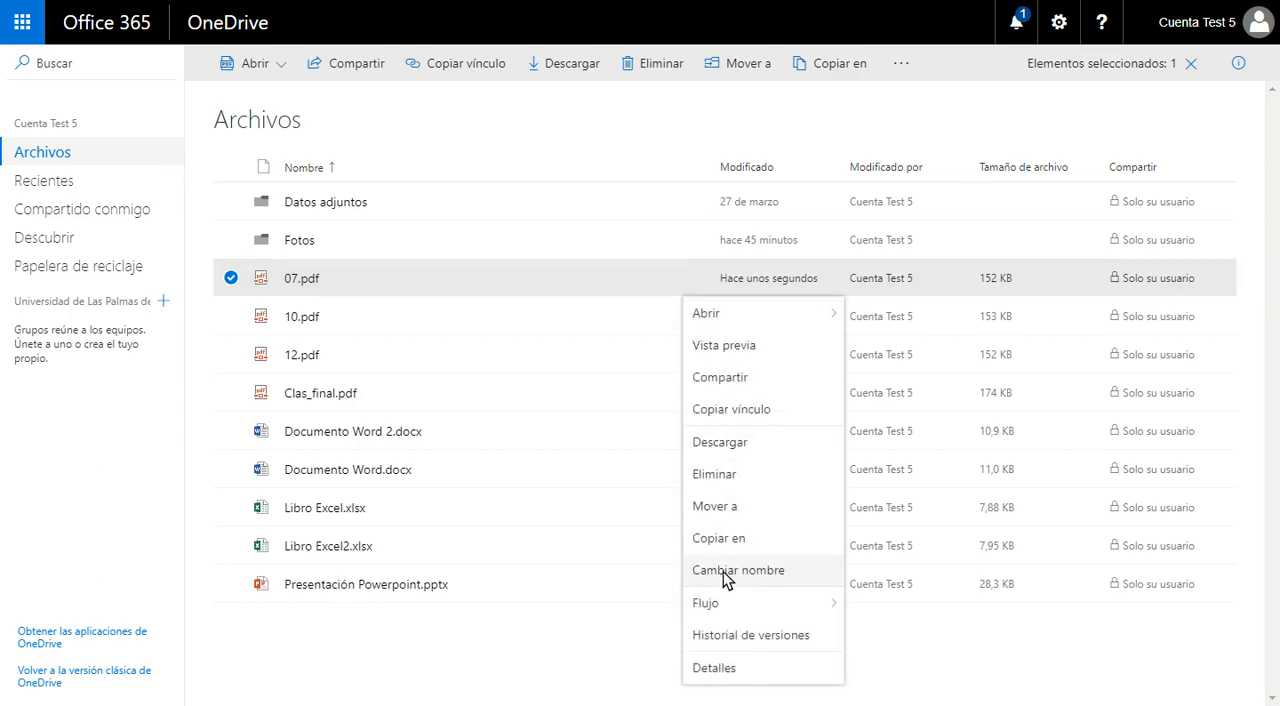
{"action": "mouse_move", "coordinate": [717, 318]}
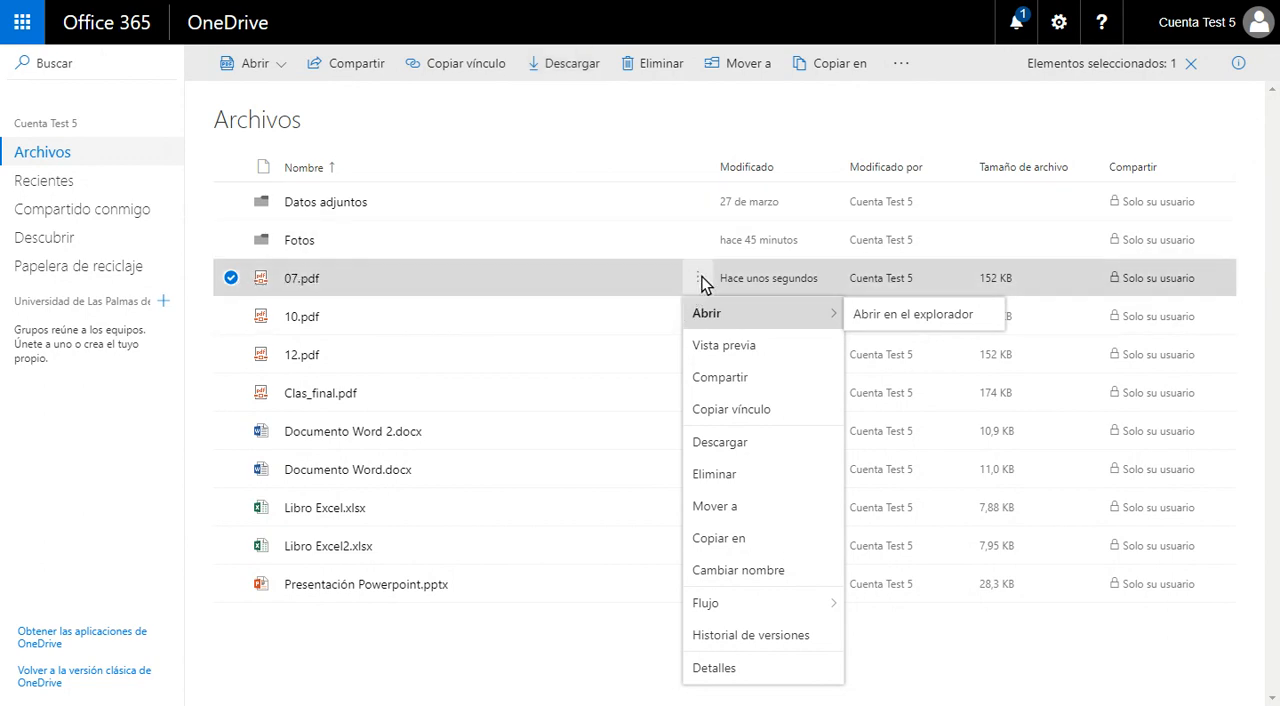
{"action": "left_click", "coordinate": [732, 445]}
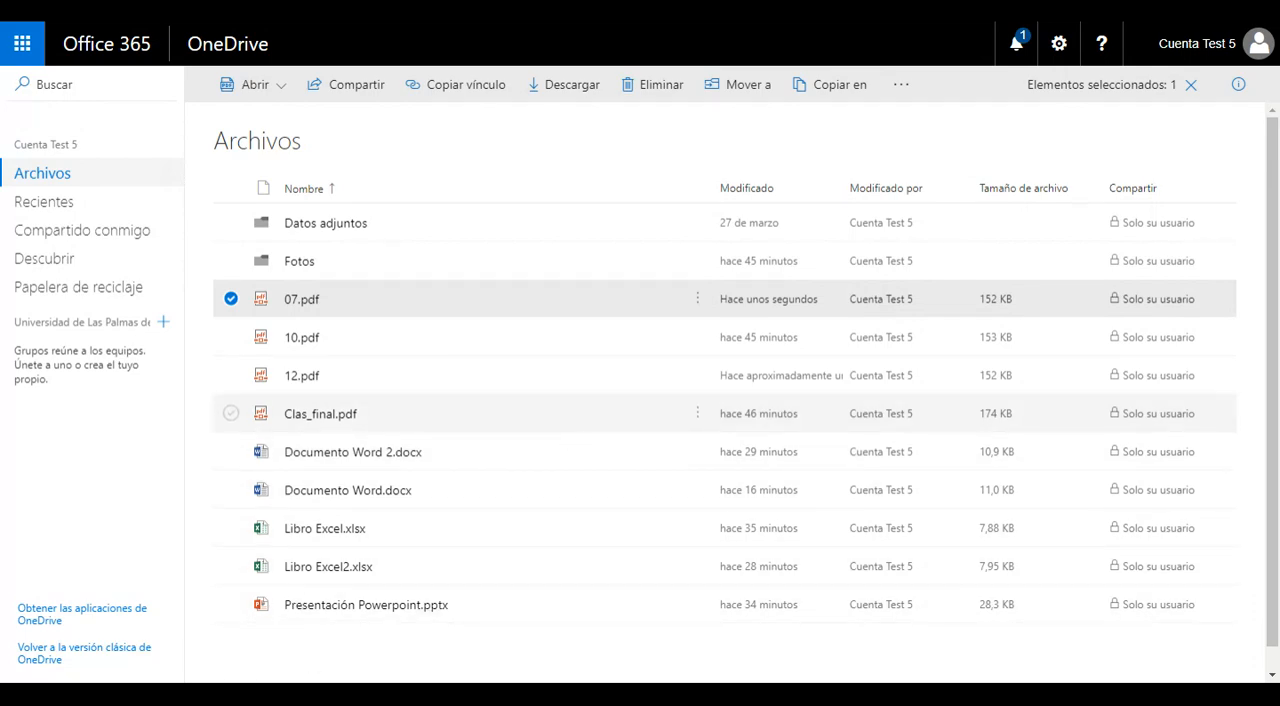
Step: Delete 07.pdf from Archivos, sending it to the recycle bin
{"action": "left_click", "coordinate": [697, 300]}
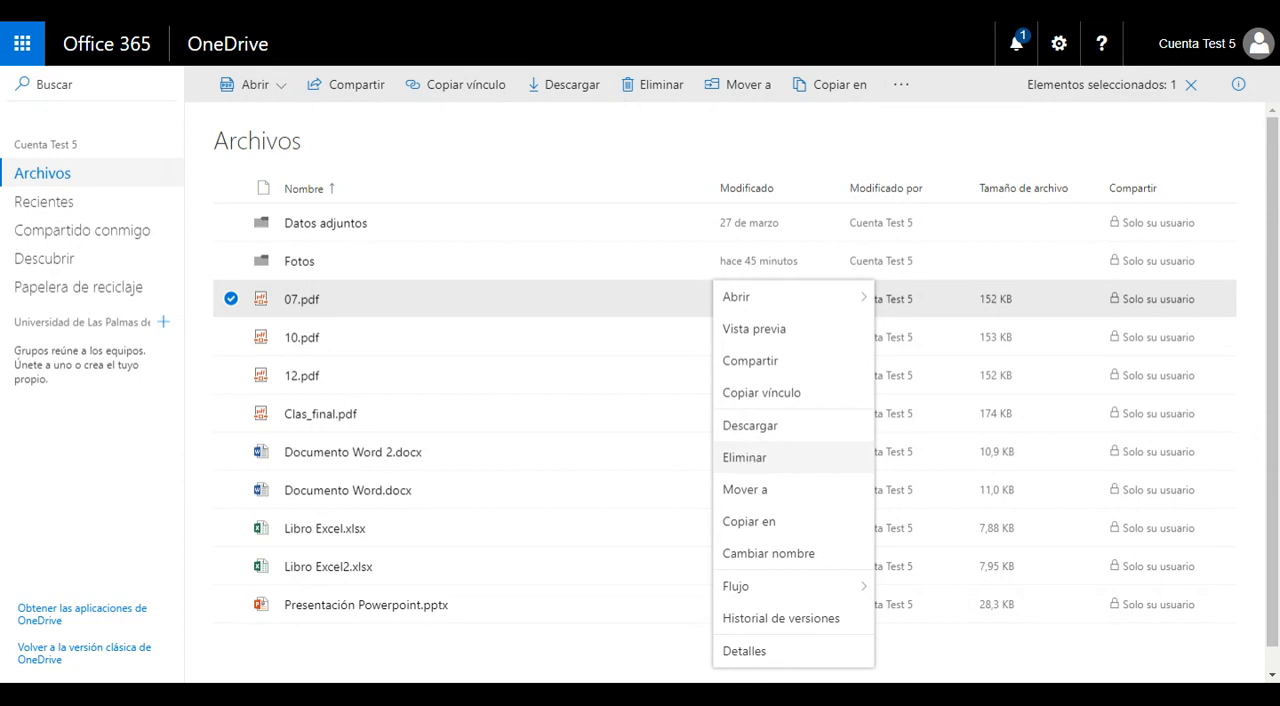
{"action": "left_click", "coordinate": [654, 87]}
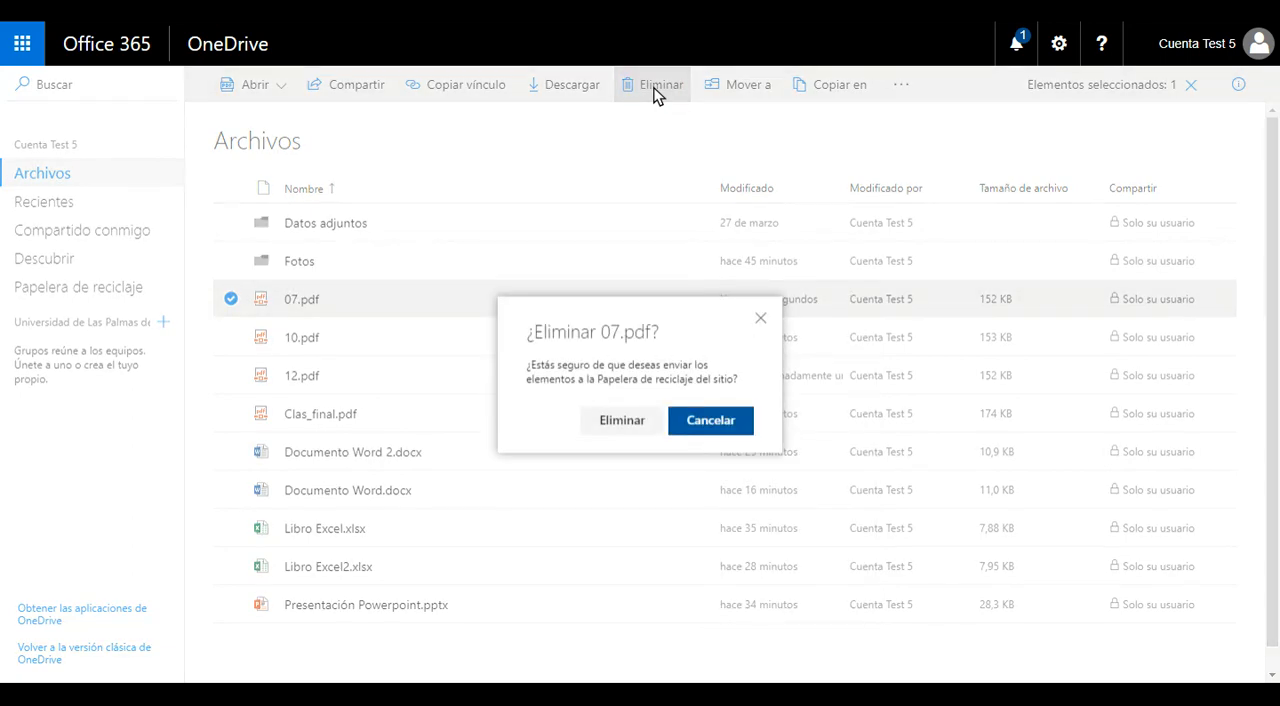
{"action": "left_click", "coordinate": [616, 420]}
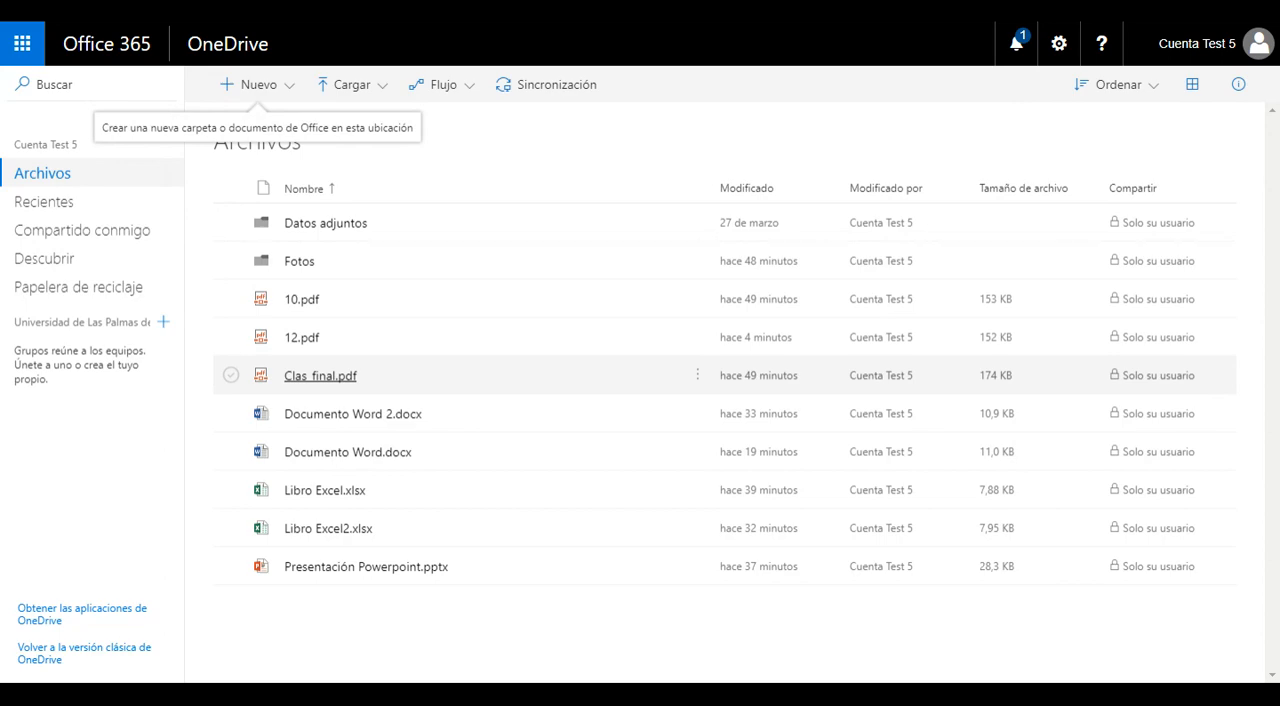
Step: Restore the deleted 07.pdf from the recycle bin and return to the Archivos list
{"action": "left_click", "coordinate": [111, 295]}
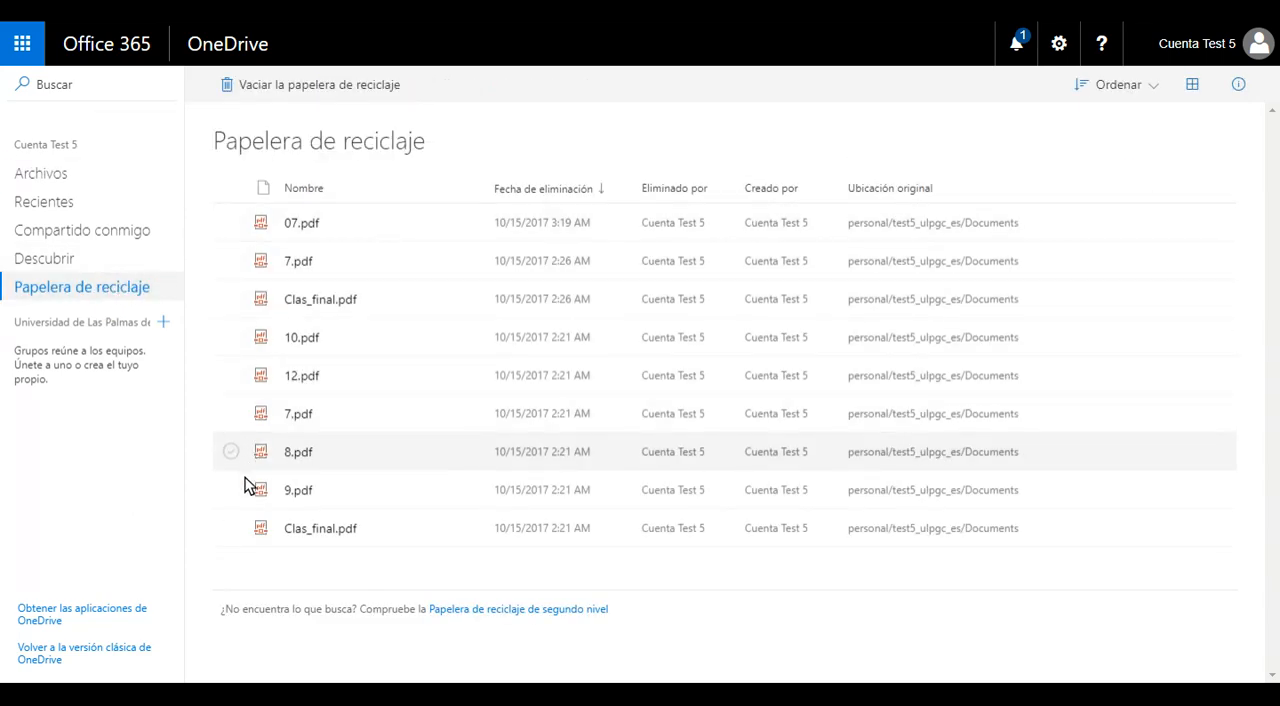
{"action": "left_click", "coordinate": [231, 223]}
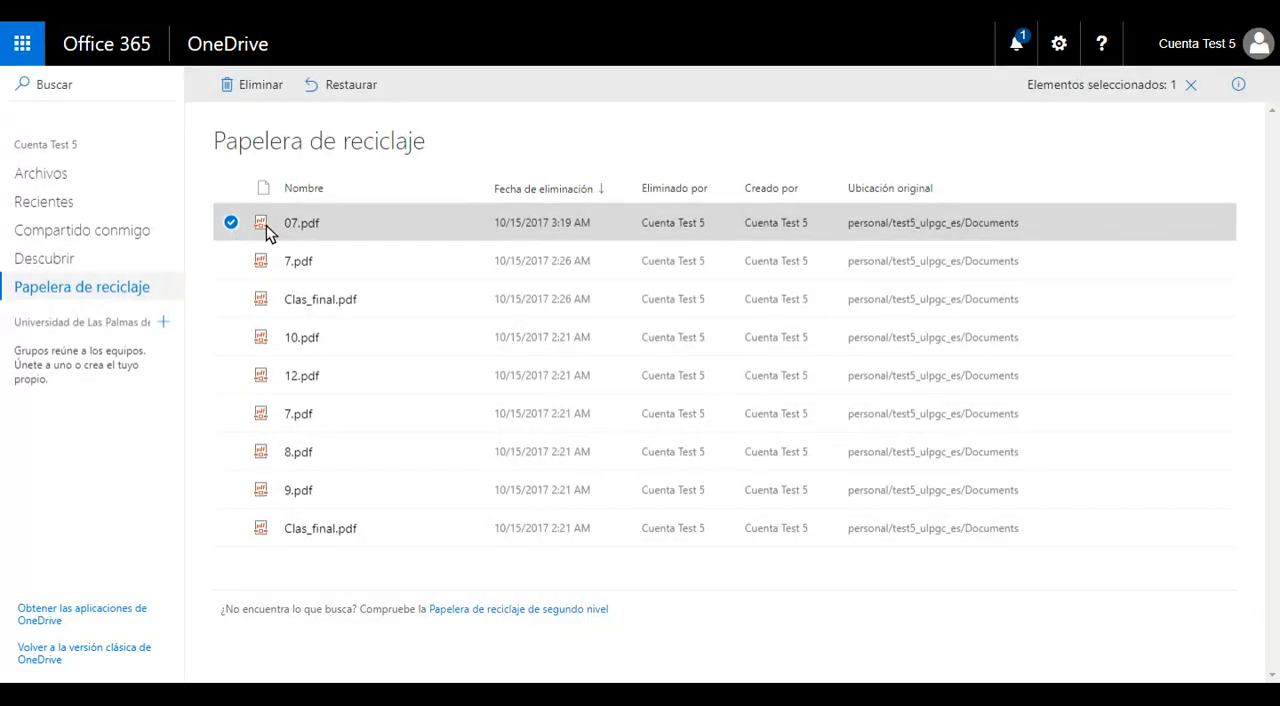
{"action": "left_click", "coordinate": [361, 84]}
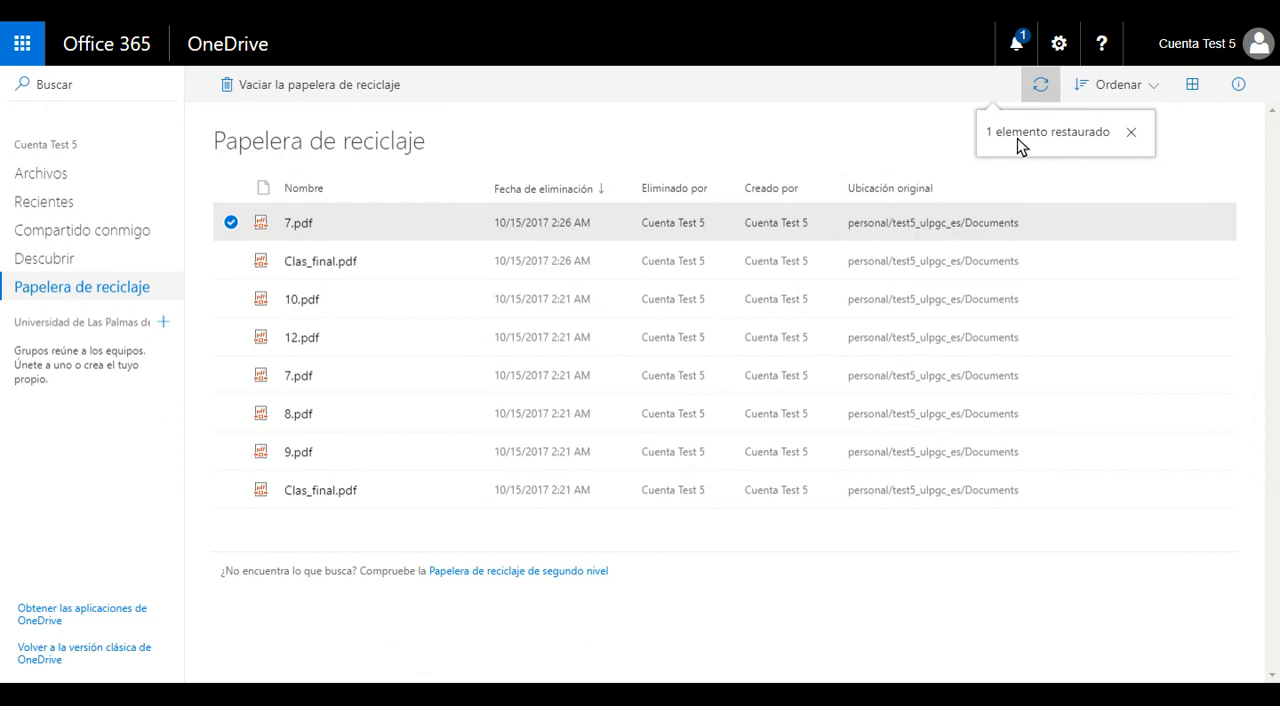
{"action": "left_click", "coordinate": [30, 178]}
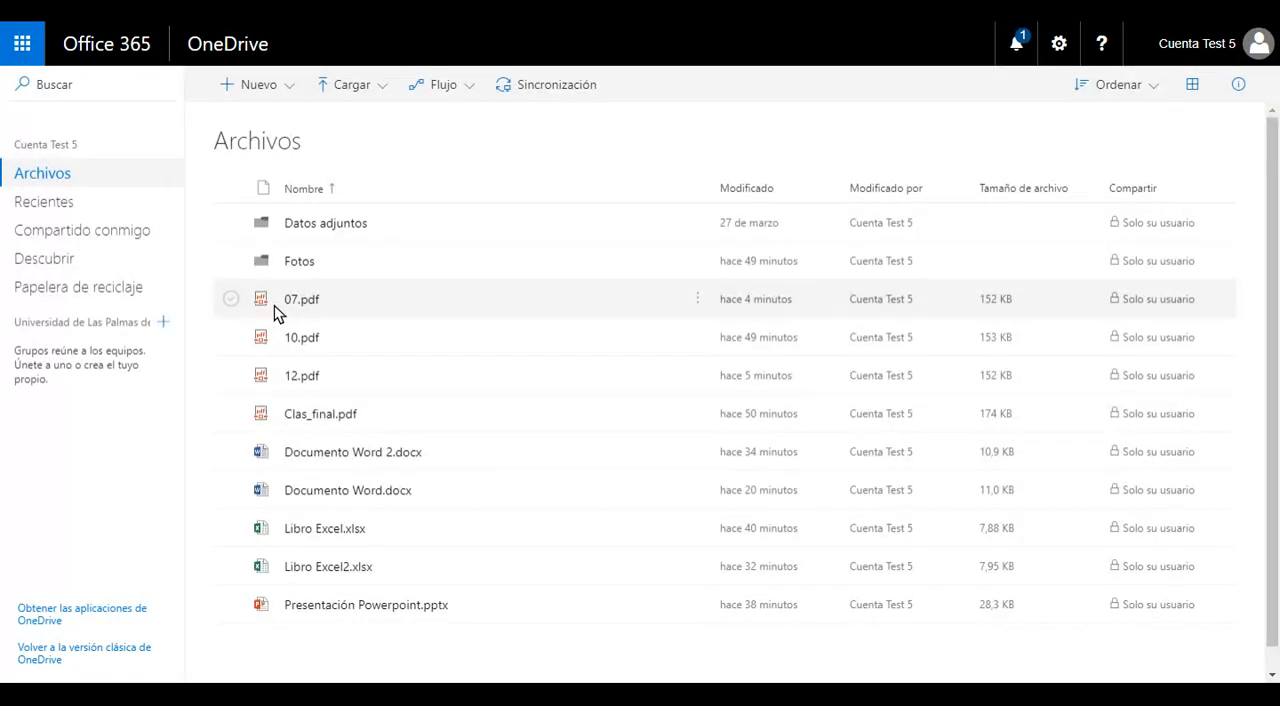
Step: Move 07.pdf into the Datos adjuntos folder and check that folder's contents before returning to Archivos
{"action": "left_click", "coordinate": [699, 298]}
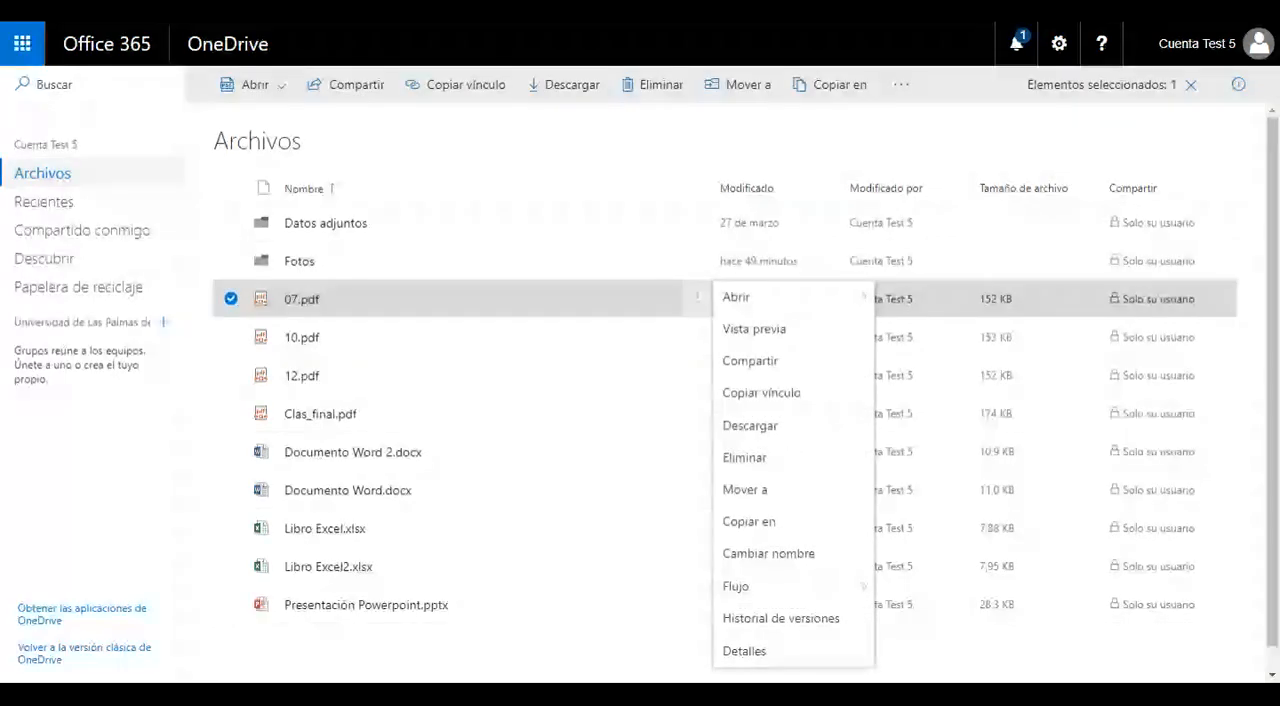
{"action": "left_click", "coordinate": [762, 492]}
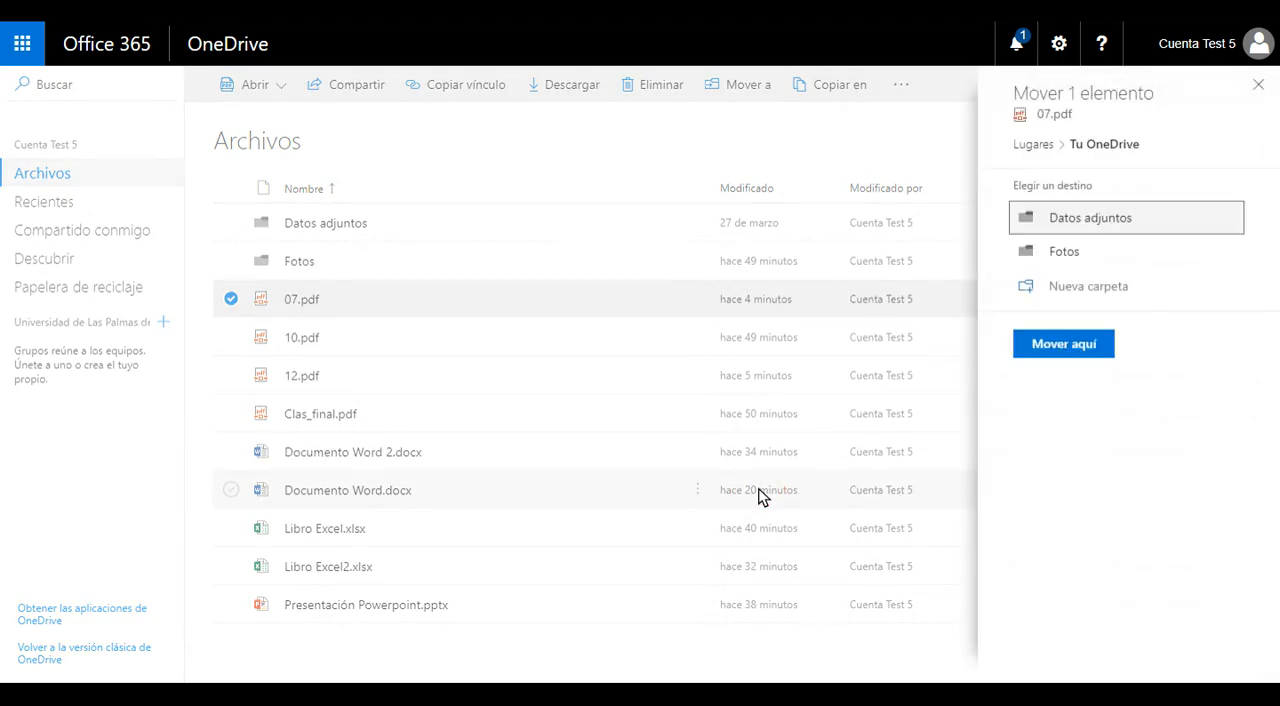
{"action": "left_click", "coordinate": [1080, 219]}
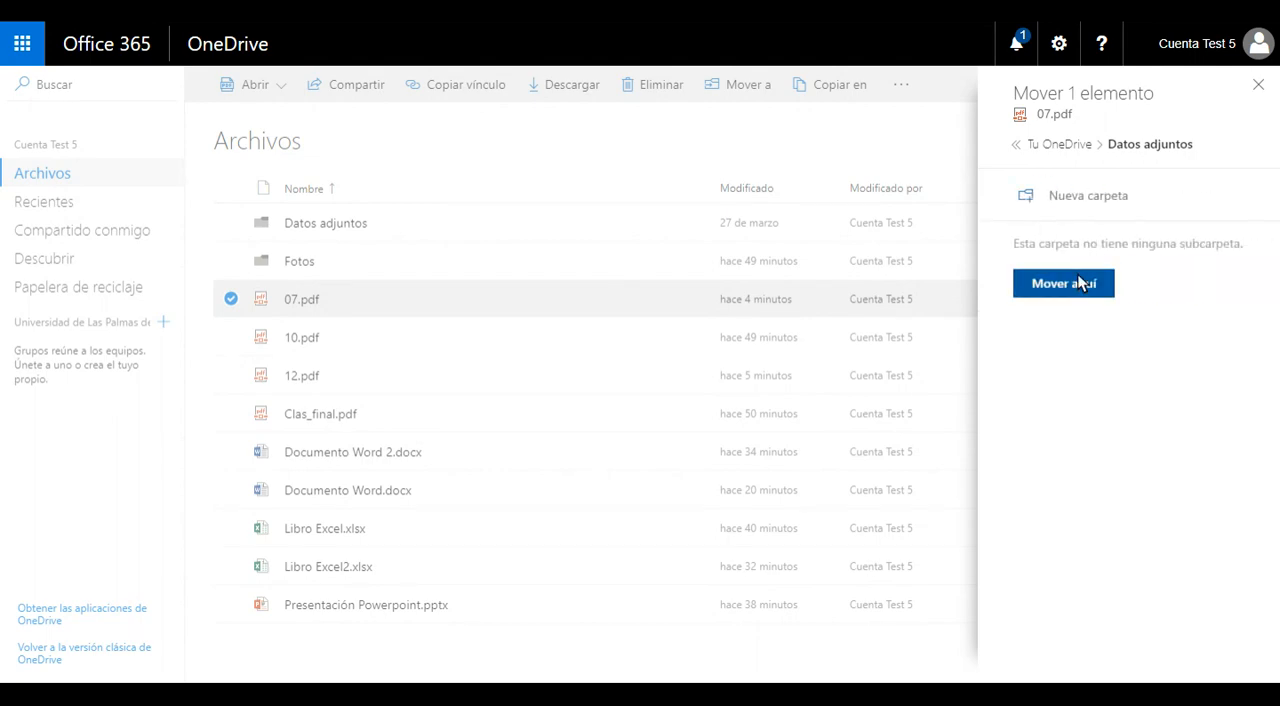
{"action": "left_click", "coordinate": [1082, 284]}
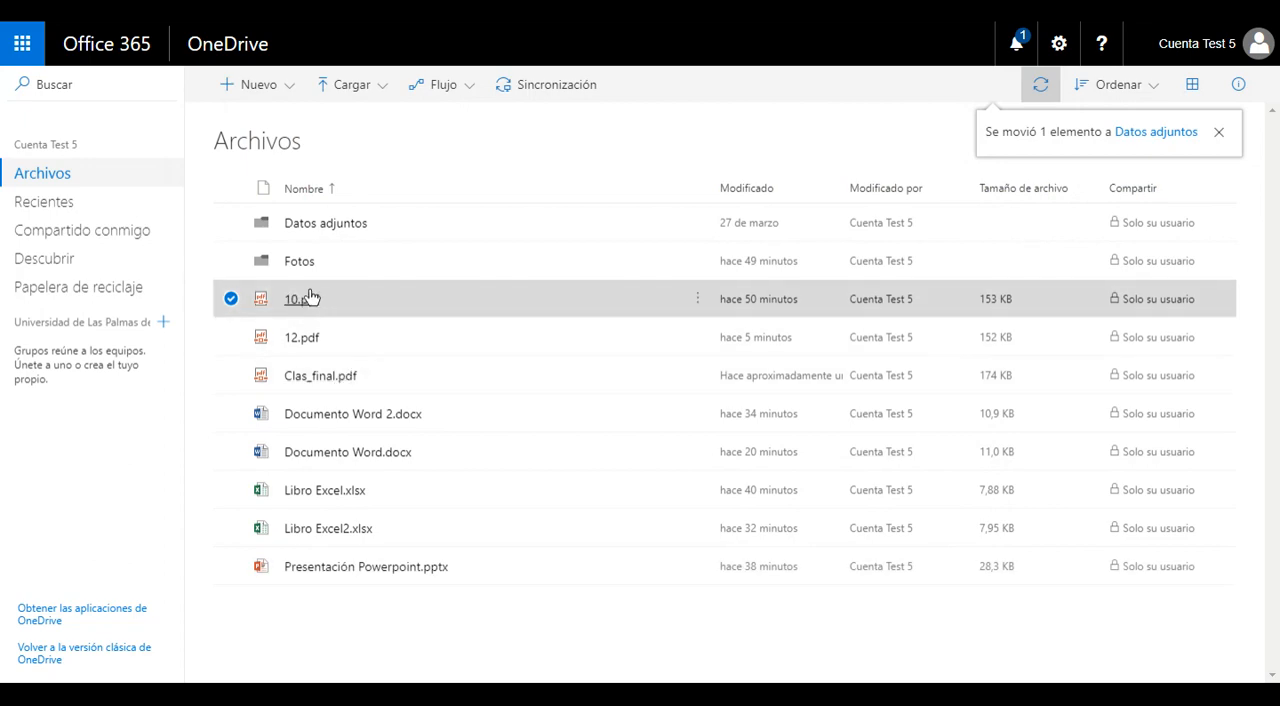
{"action": "left_click", "coordinate": [335, 224]}
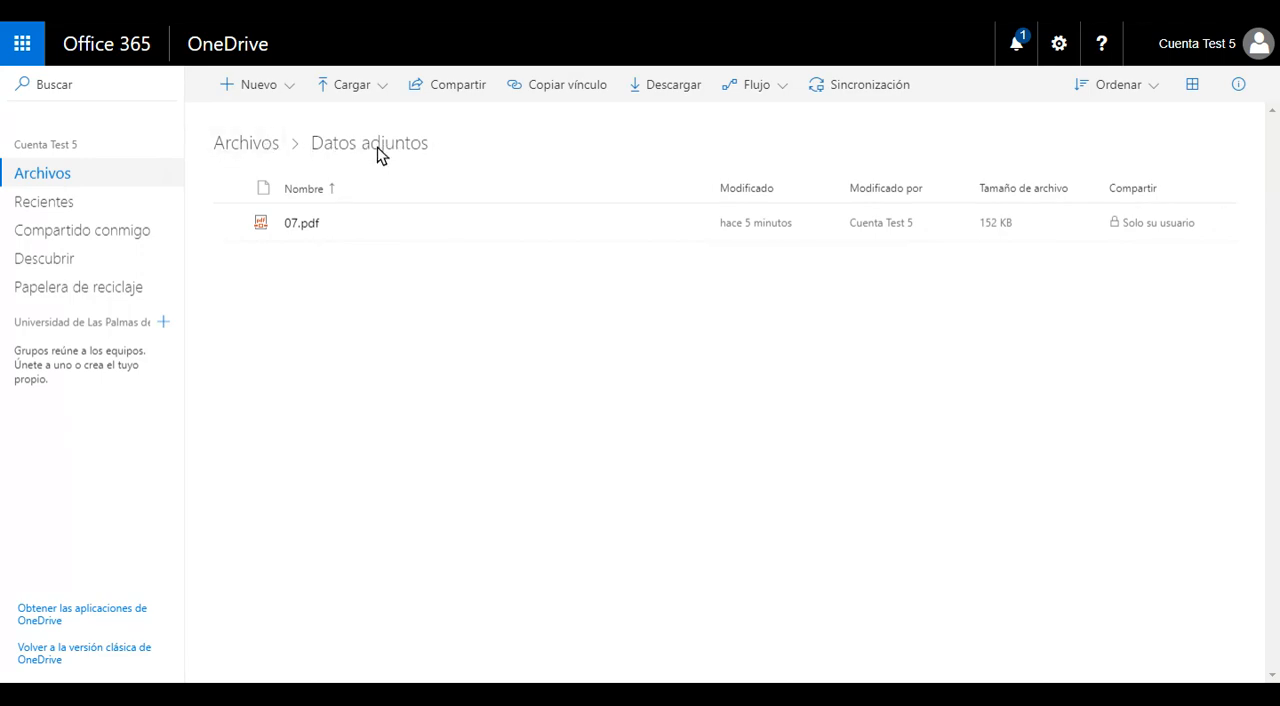
{"action": "left_click", "coordinate": [248, 147]}
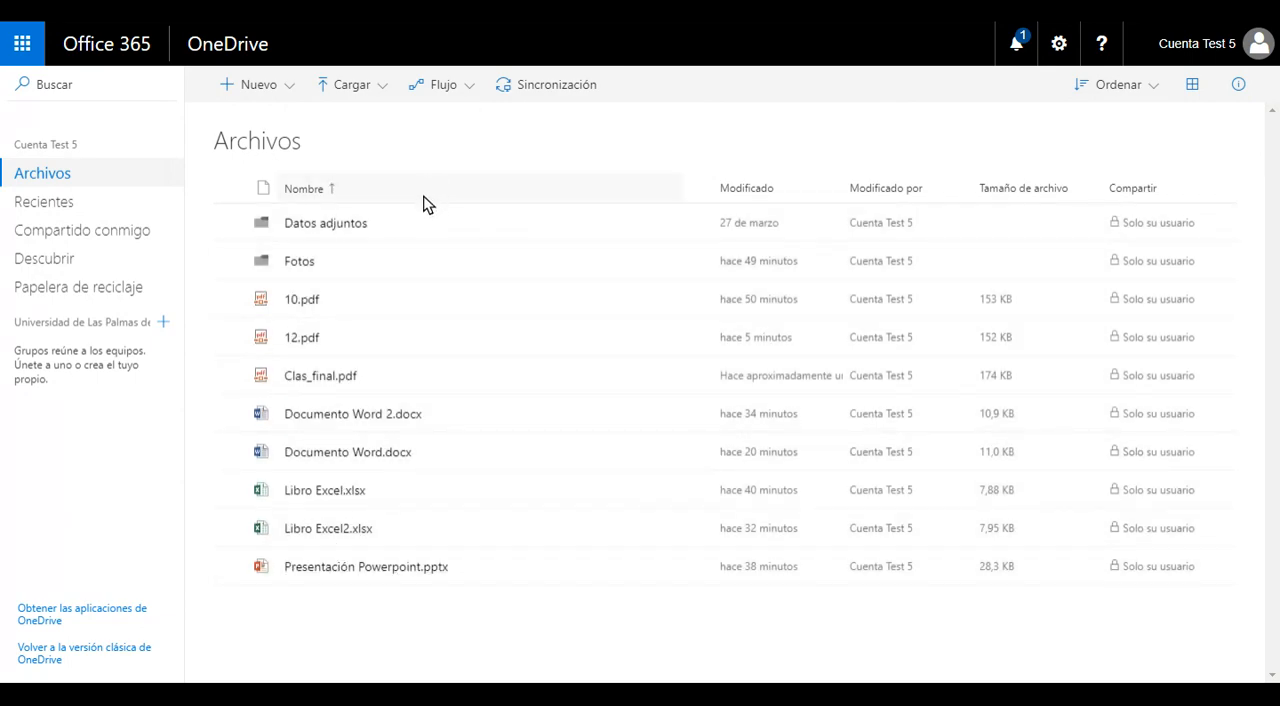
Step: Rename 10.pdf as "10 Version2", keeping the .pdf extension
{"action": "left_click", "coordinate": [696, 300]}
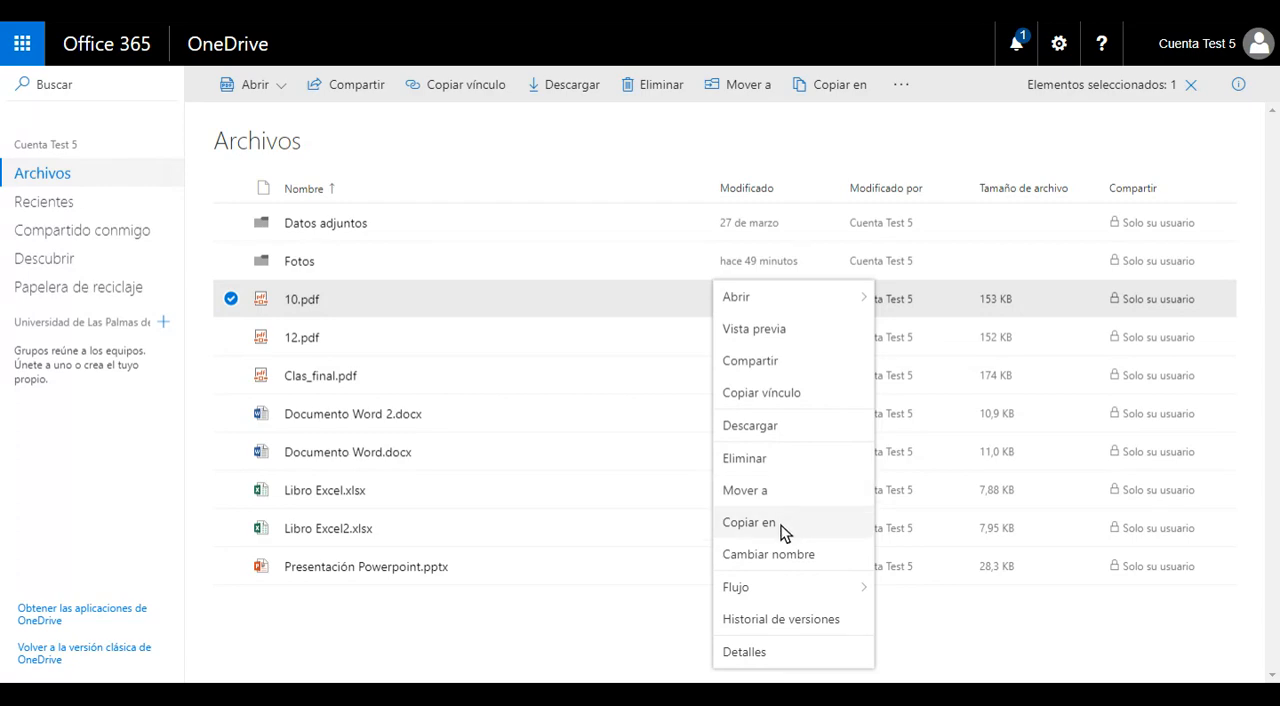
{"action": "left_click", "coordinate": [783, 560]}
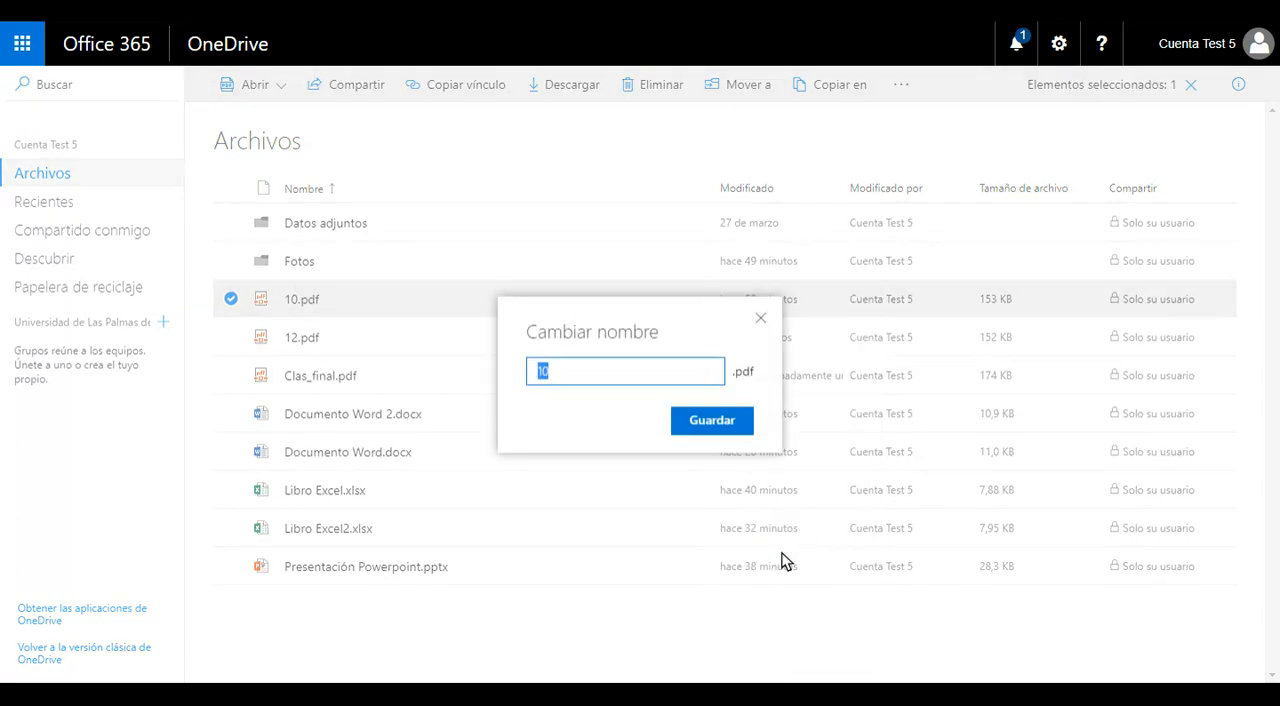
{"action": "left_click", "coordinate": [648, 372]}
{"action": "type", "text": "Version2"}
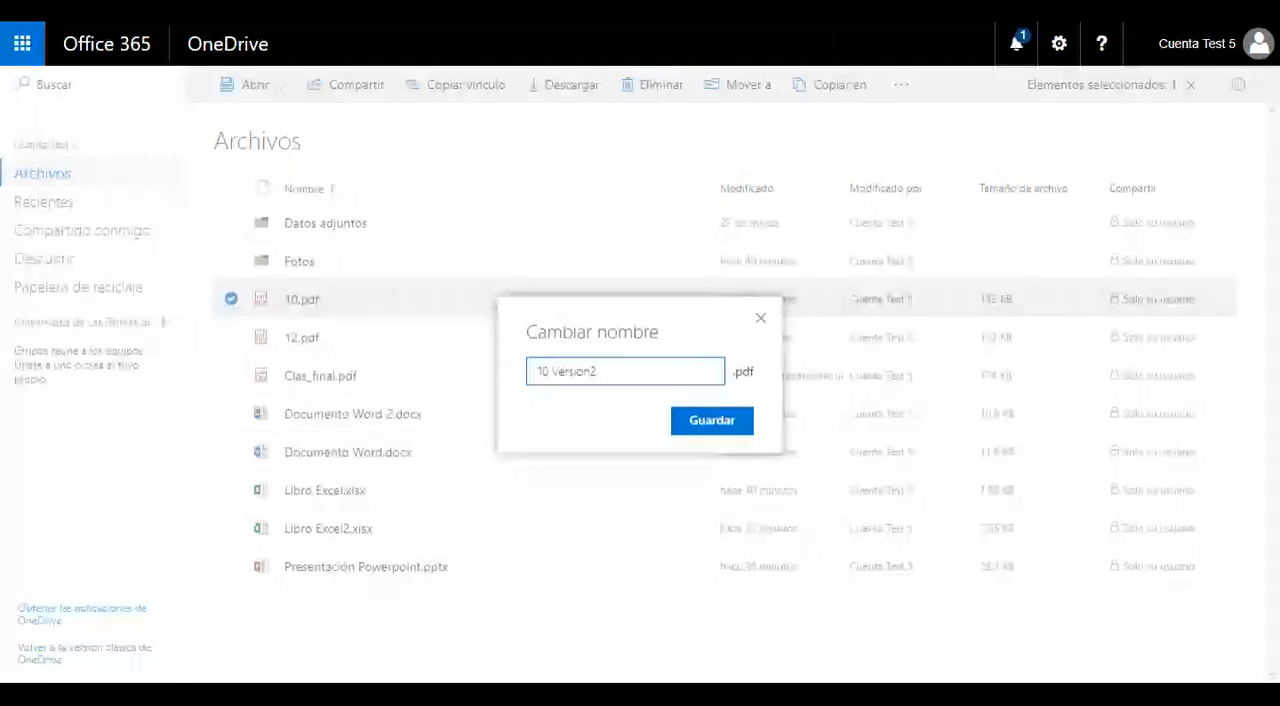
{"action": "left_click", "coordinate": [676, 416]}
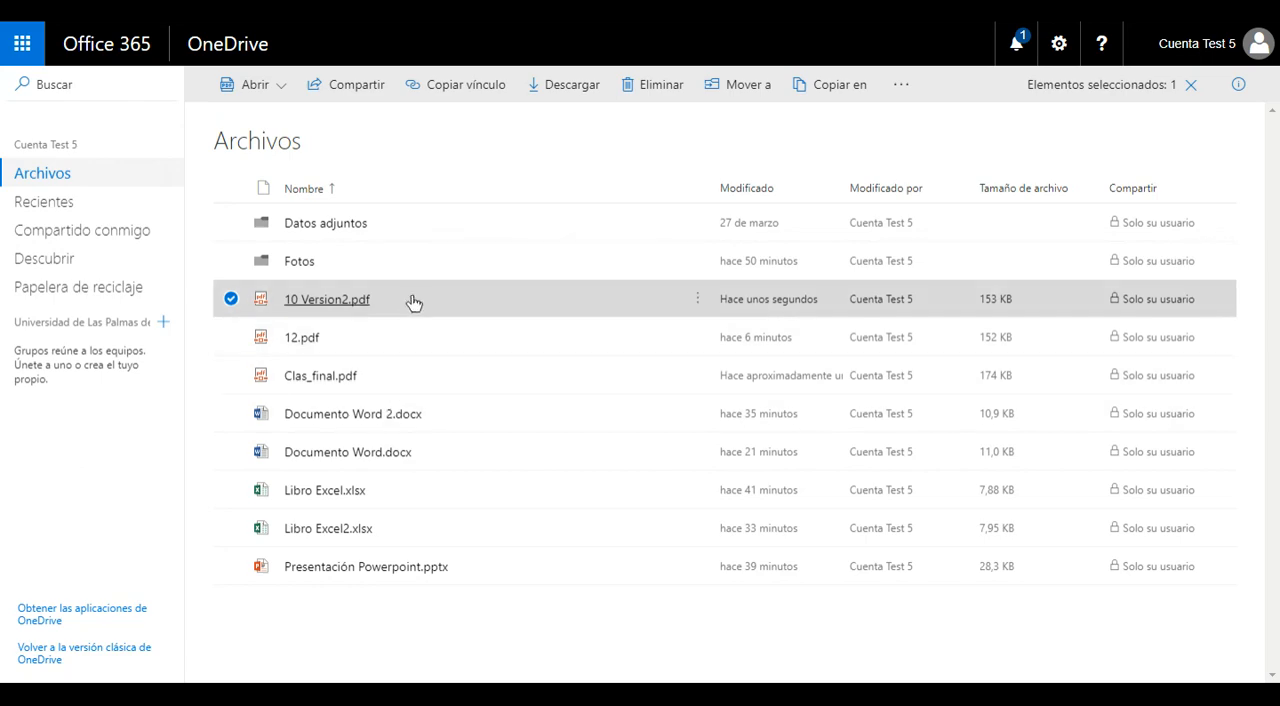
Step: Show the details of 10 Version2.pdf and examine its preview, access and file information
{"action": "left_click", "coordinate": [696, 304]}
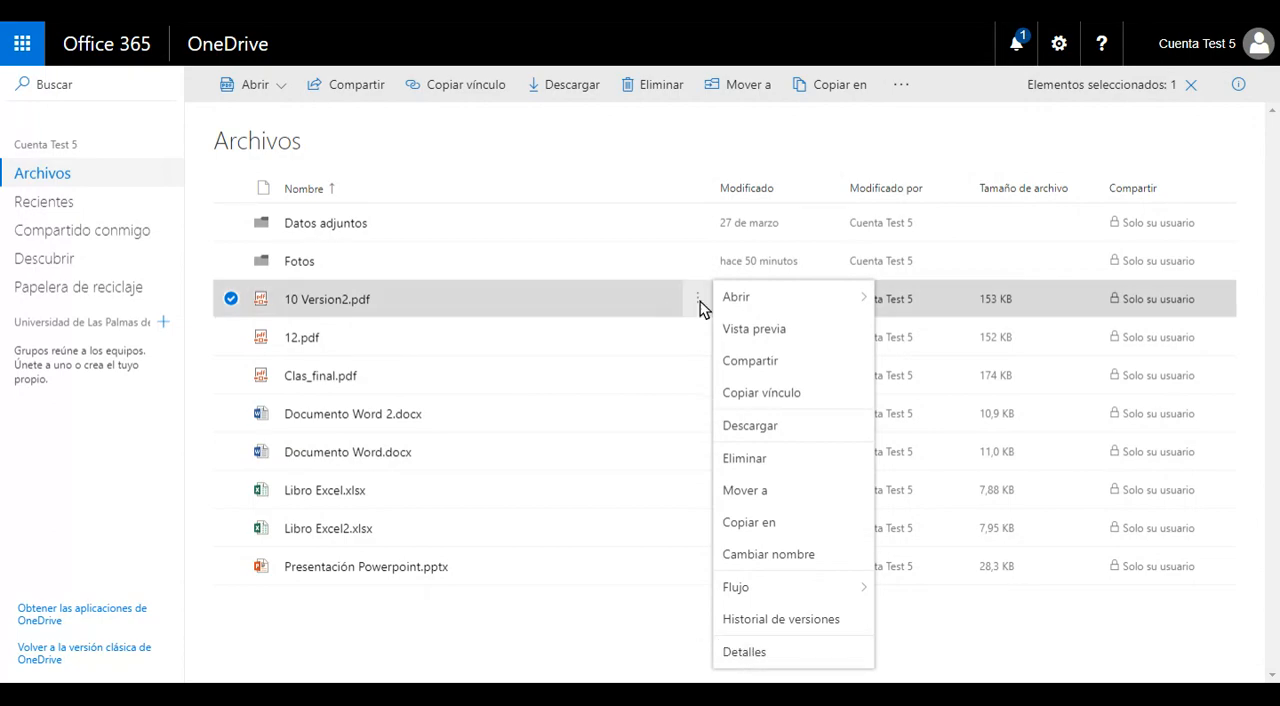
{"action": "left_click", "coordinate": [1238, 88]}
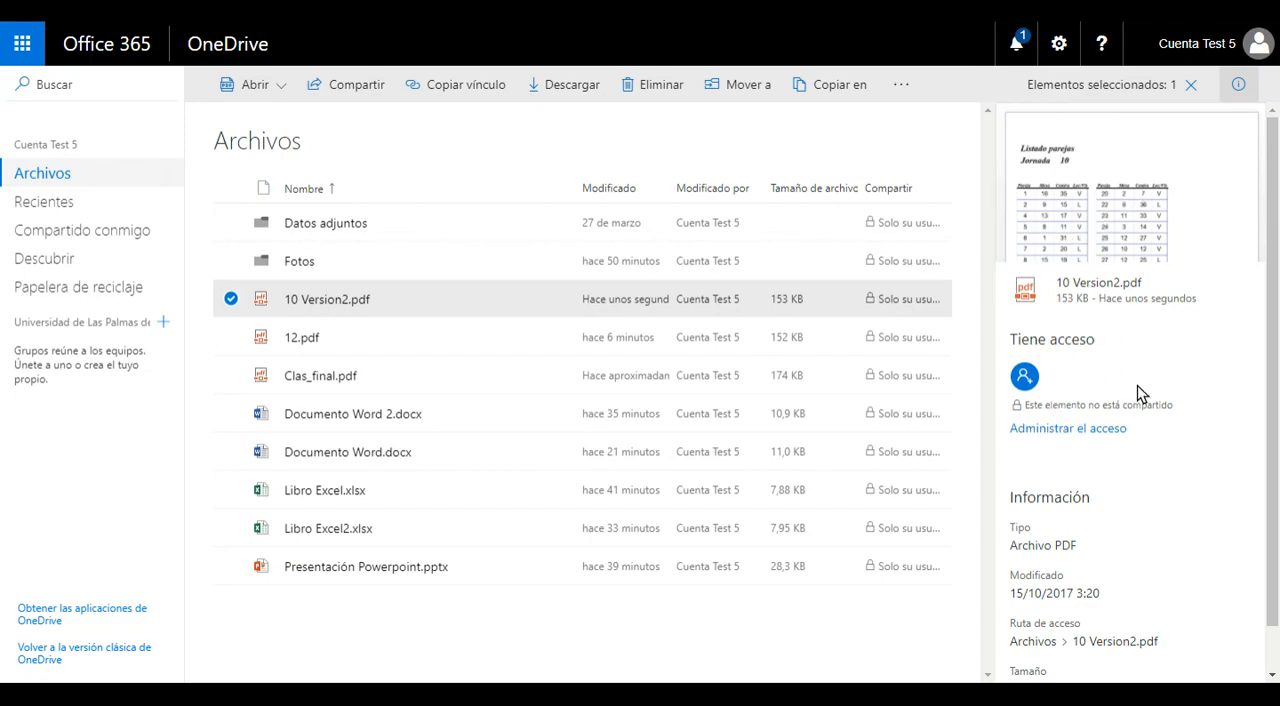
{"action": "scroll", "coordinate": [1140, 465], "scroll_direction": "down", "scroll_amount": 1}
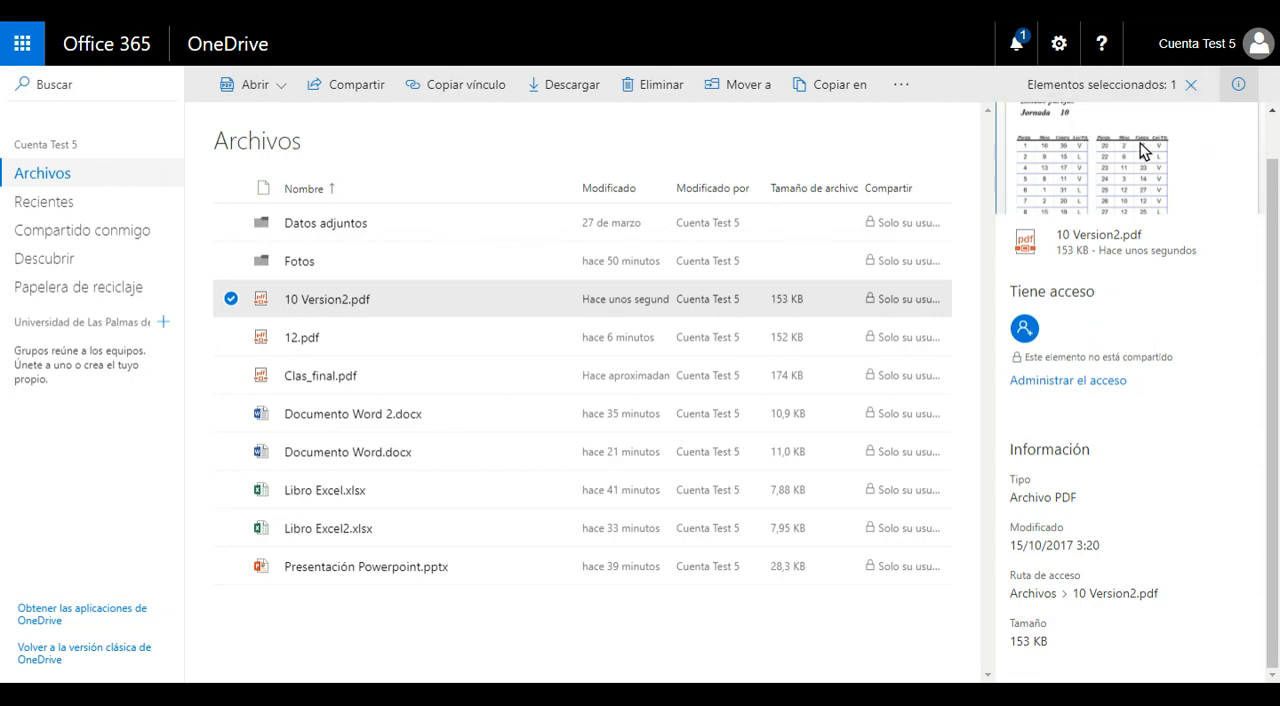
Step: Select only Documento Word 2.docx, review its recent activity and file information, and clear the selection
{"action": "left_click", "coordinate": [230, 413]}
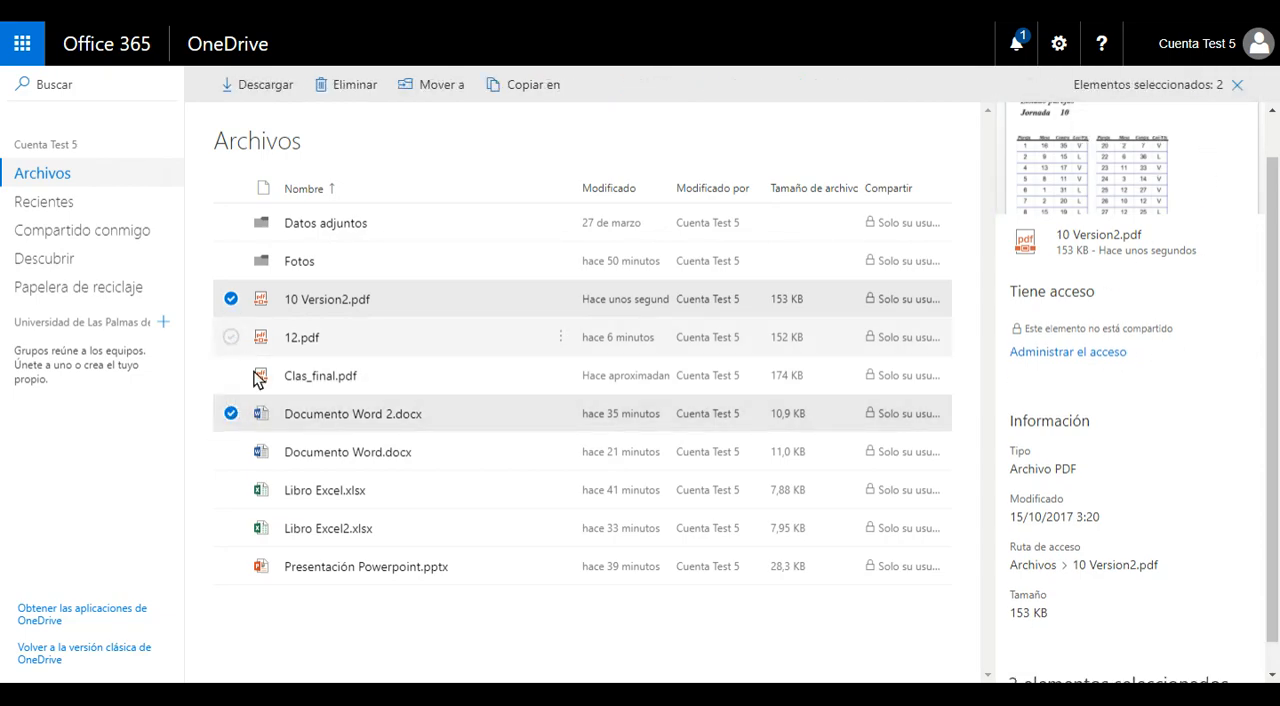
{"action": "left_click", "coordinate": [260, 412]}
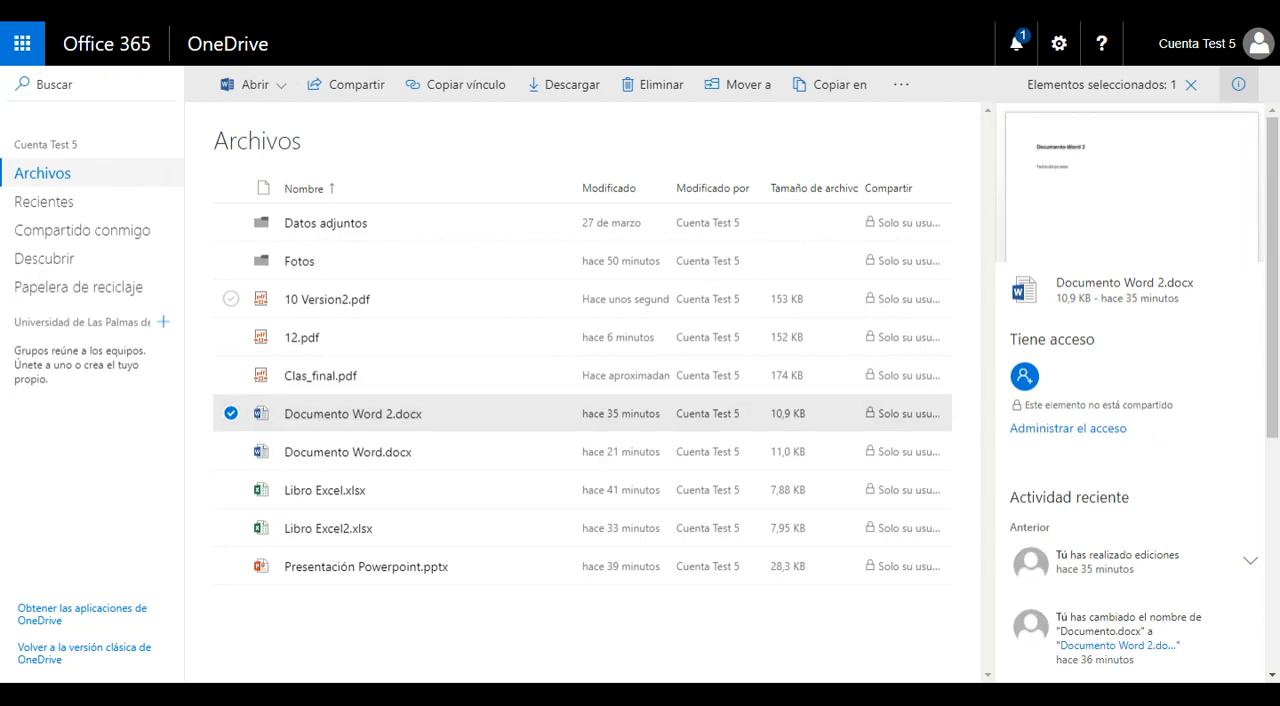
{"action": "scroll", "coordinate": [1177, 437], "scroll_direction": "down", "scroll_amount": 2}
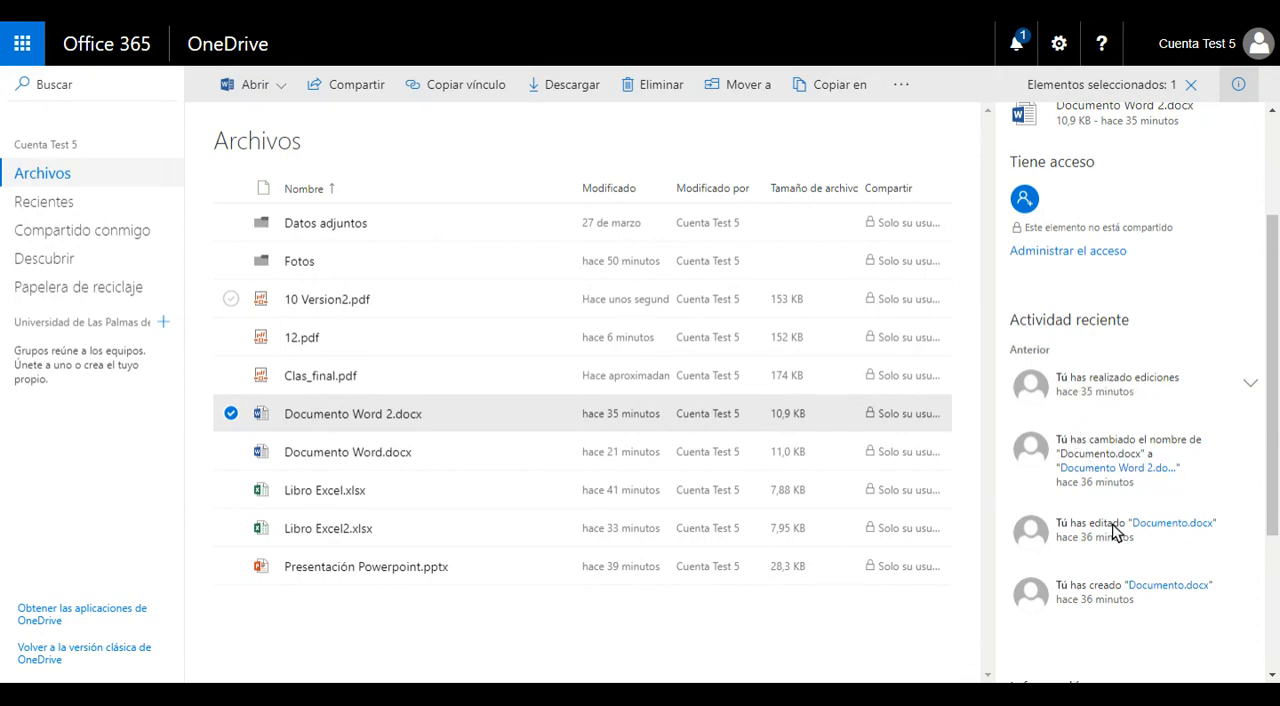
{"action": "scroll", "coordinate": [1106, 549], "scroll_direction": "down", "scroll_amount": 3}
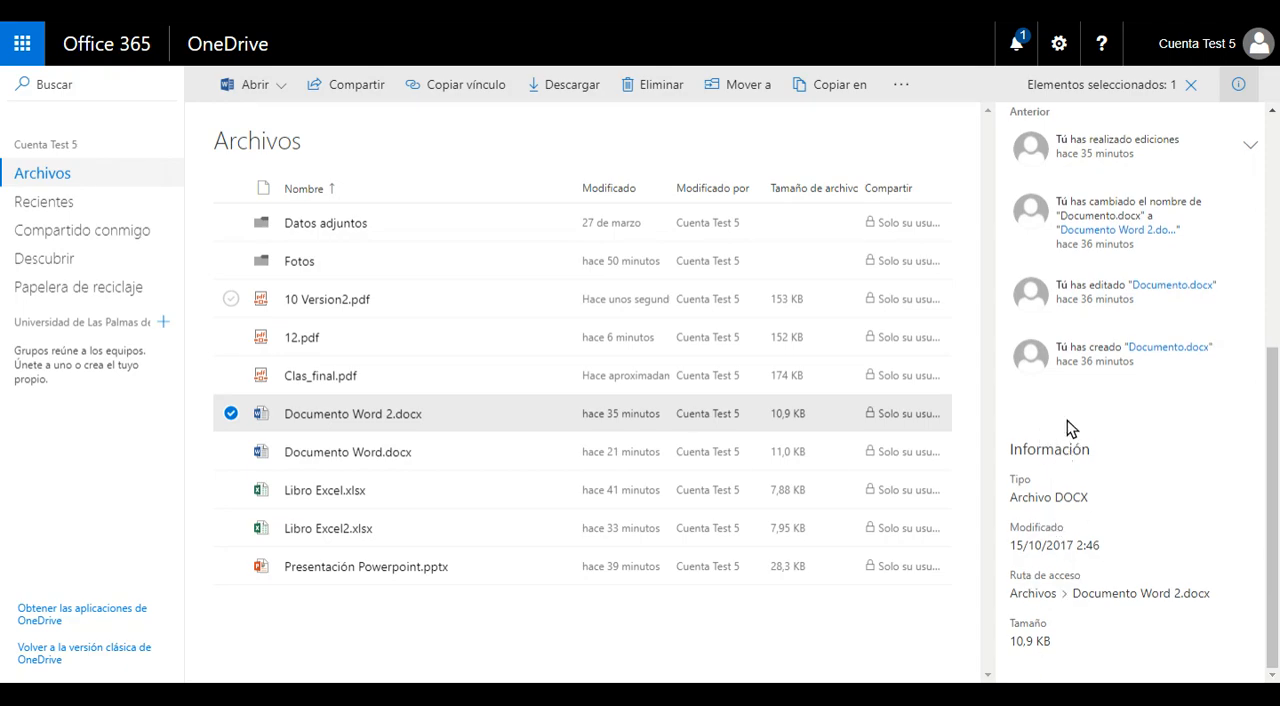
{"action": "left_click", "coordinate": [1192, 88]}
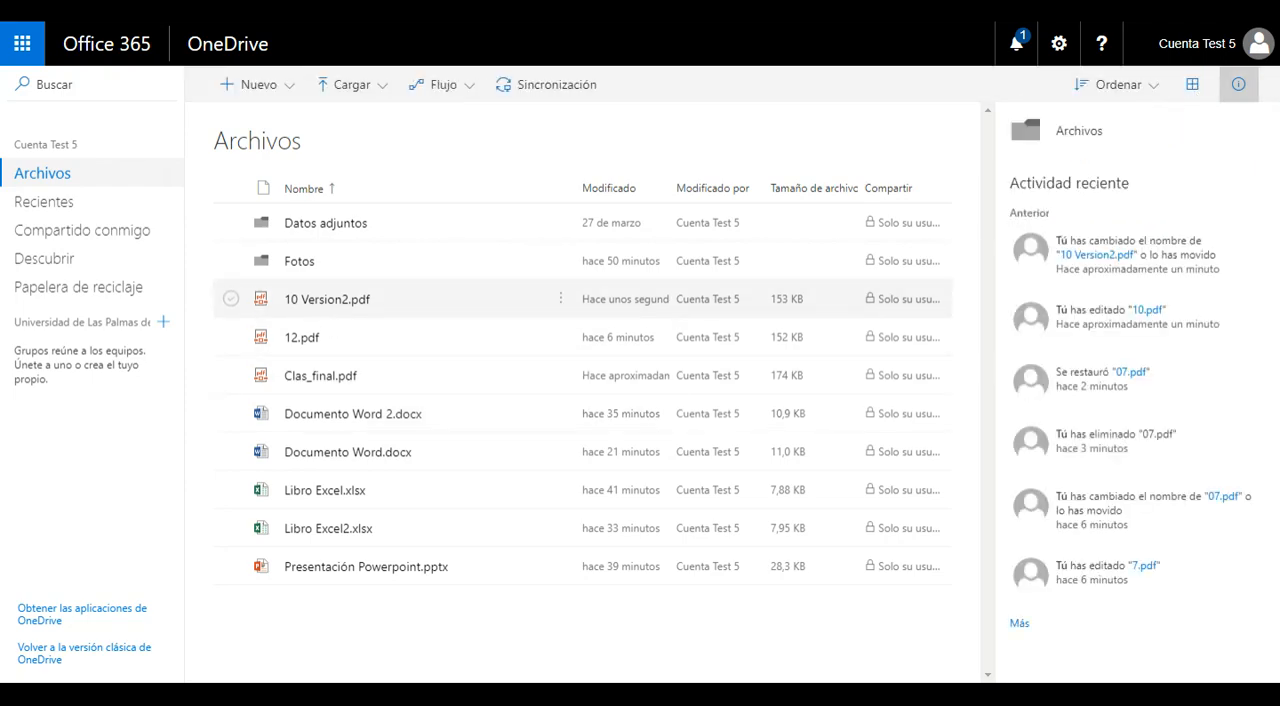
Step: Select 10 Version2.pdf, 12.pdf and Clas_final.pdf together, deselect all three and close the details view
{"action": "left_click", "coordinate": [234, 299]}
{"action": "left_click", "coordinate": [231, 337]}
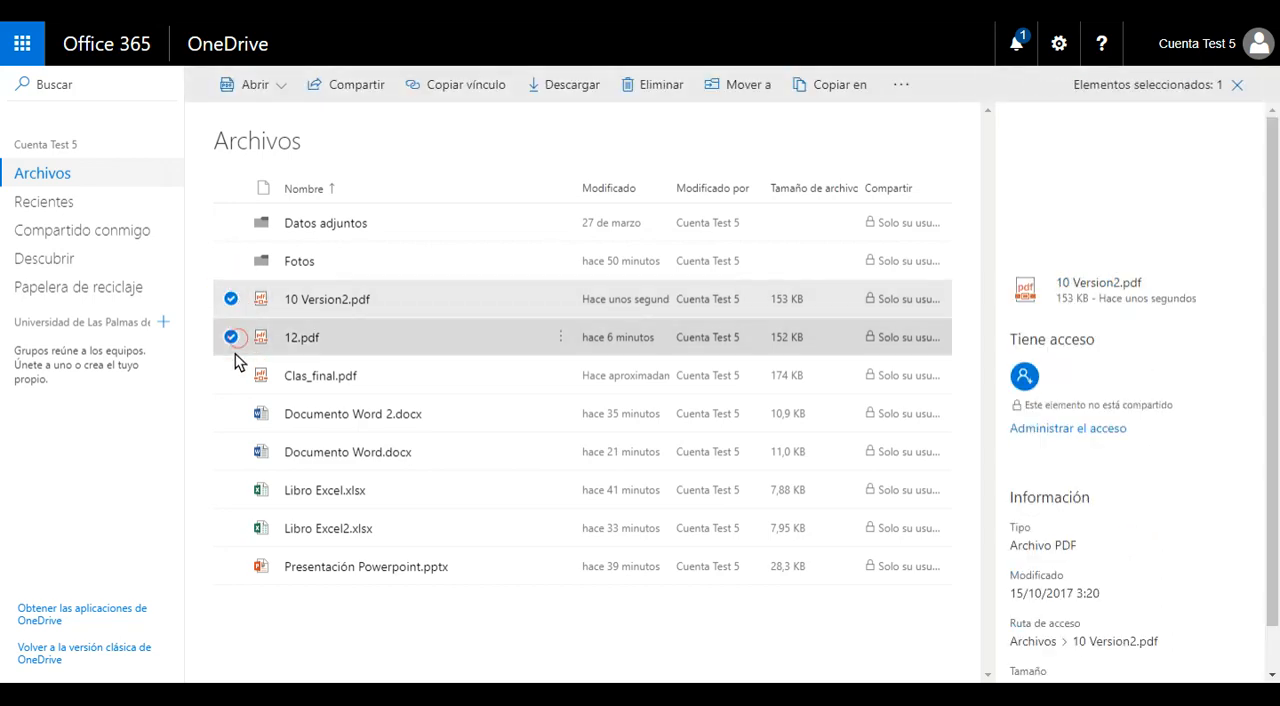
{"action": "left_click", "coordinate": [231, 375]}
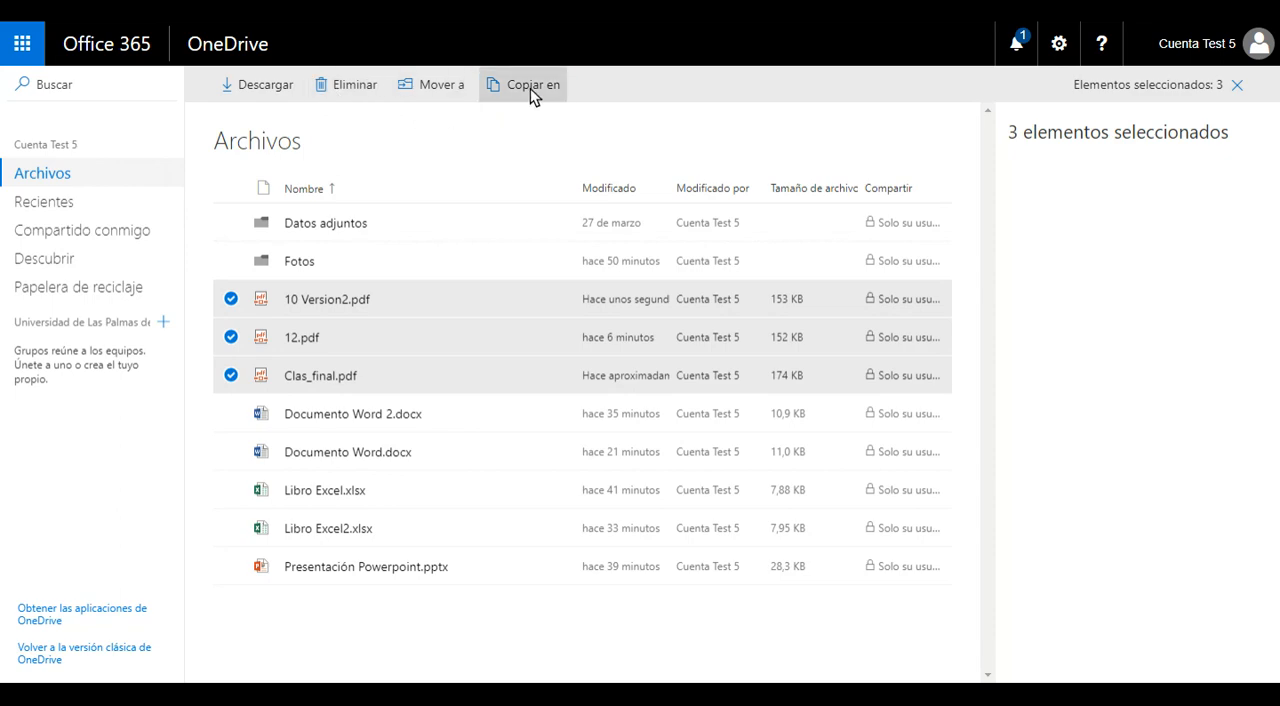
{"action": "left_click", "coordinate": [231, 299]}
{"action": "left_click", "coordinate": [231, 337]}
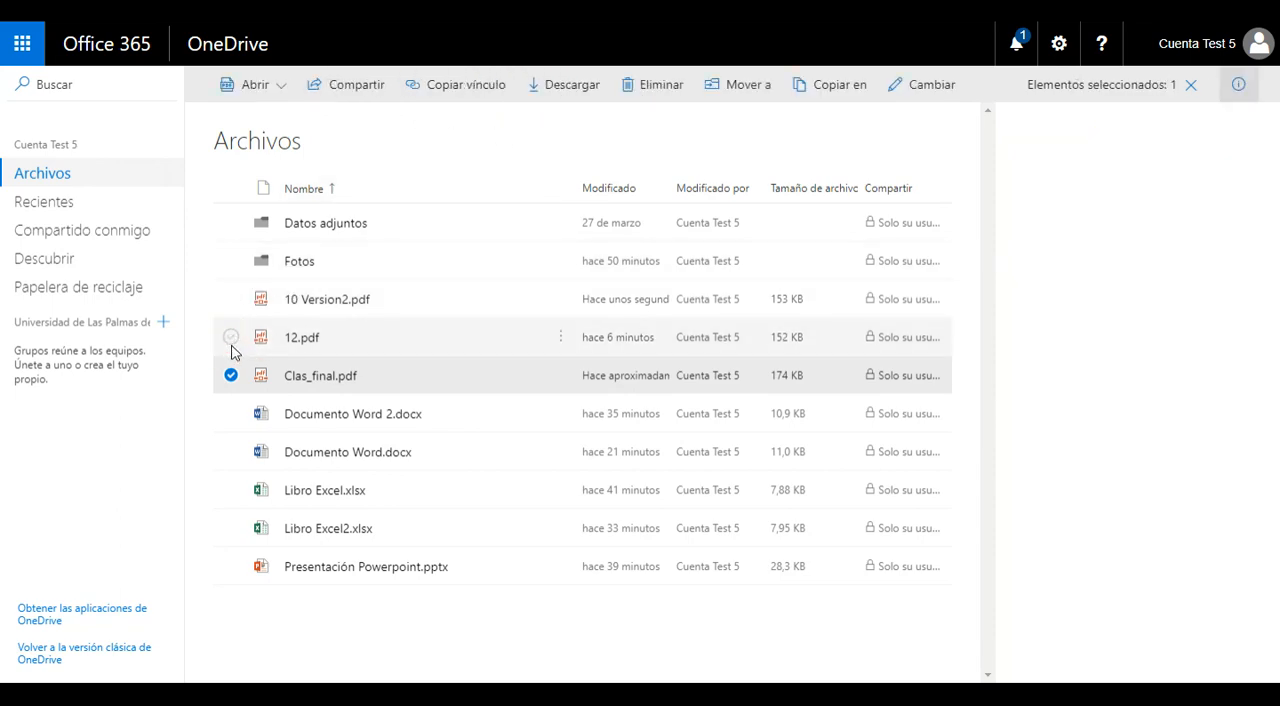
{"action": "left_click", "coordinate": [231, 375]}
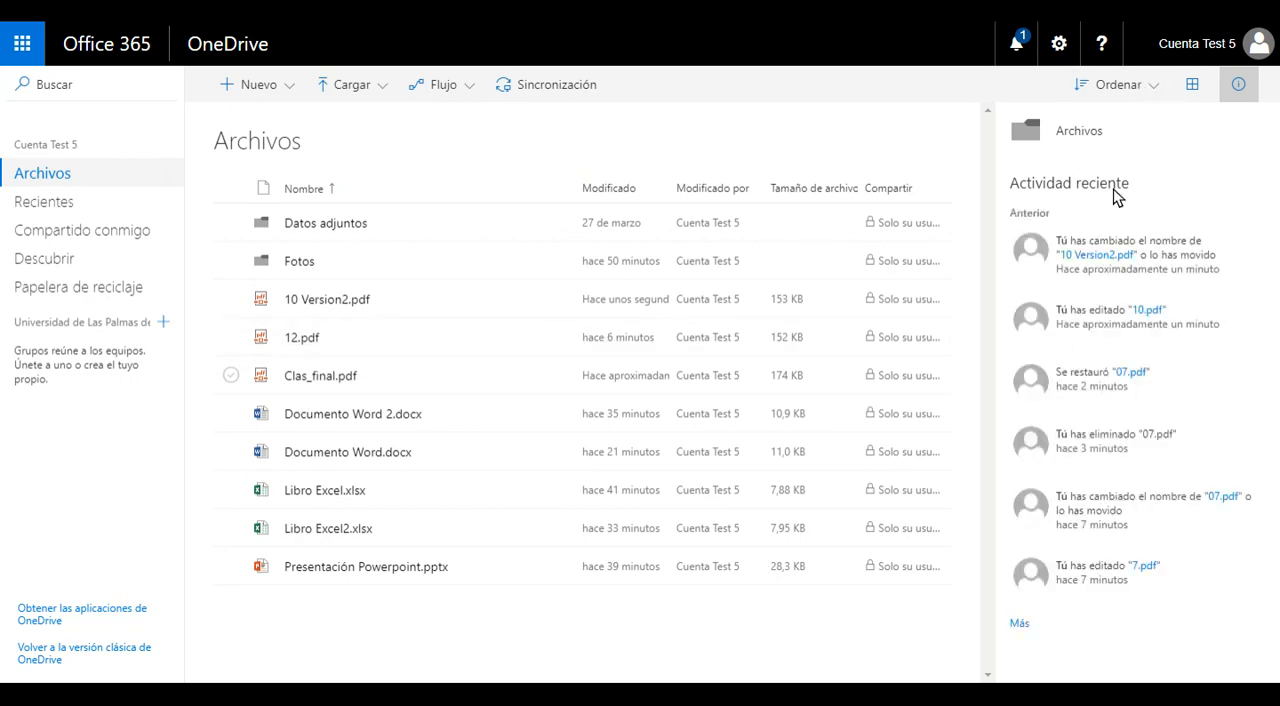
{"action": "left_click", "coordinate": [1238, 86]}
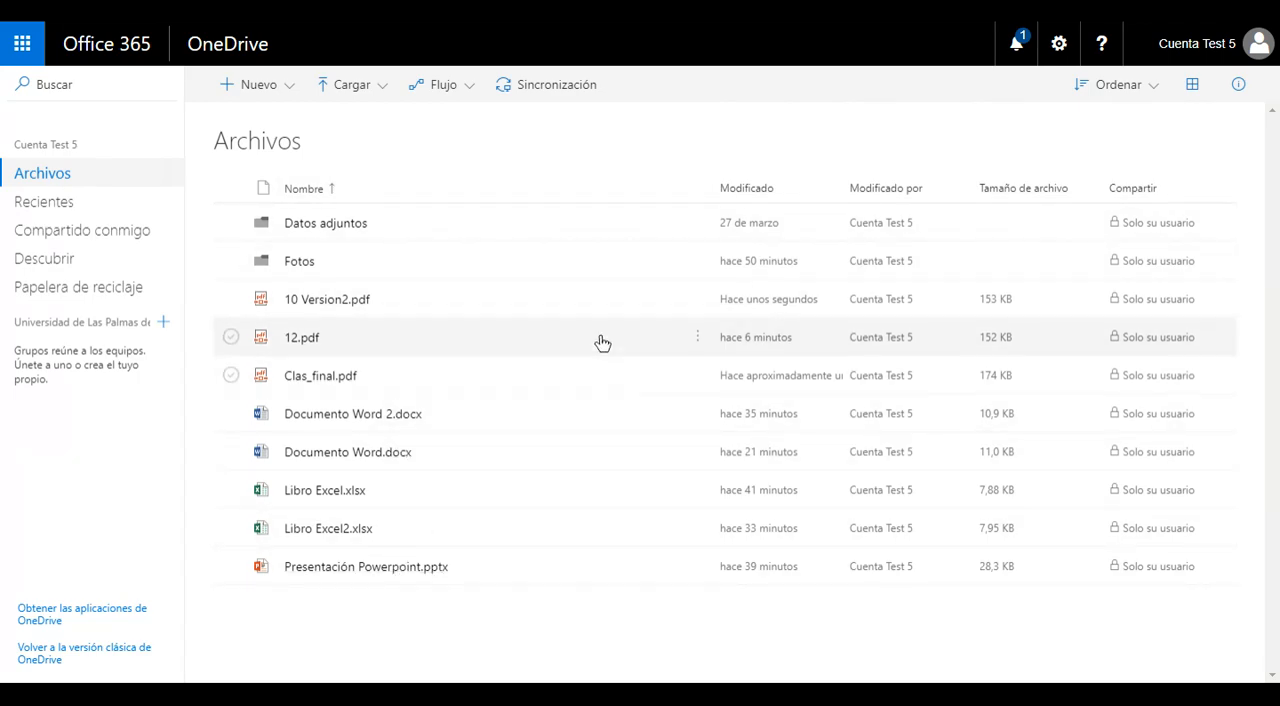
Step: Sort the Archivos list by file size in ascending order, and switch it to largest to smallest
{"action": "left_click", "coordinate": [1152, 86]}
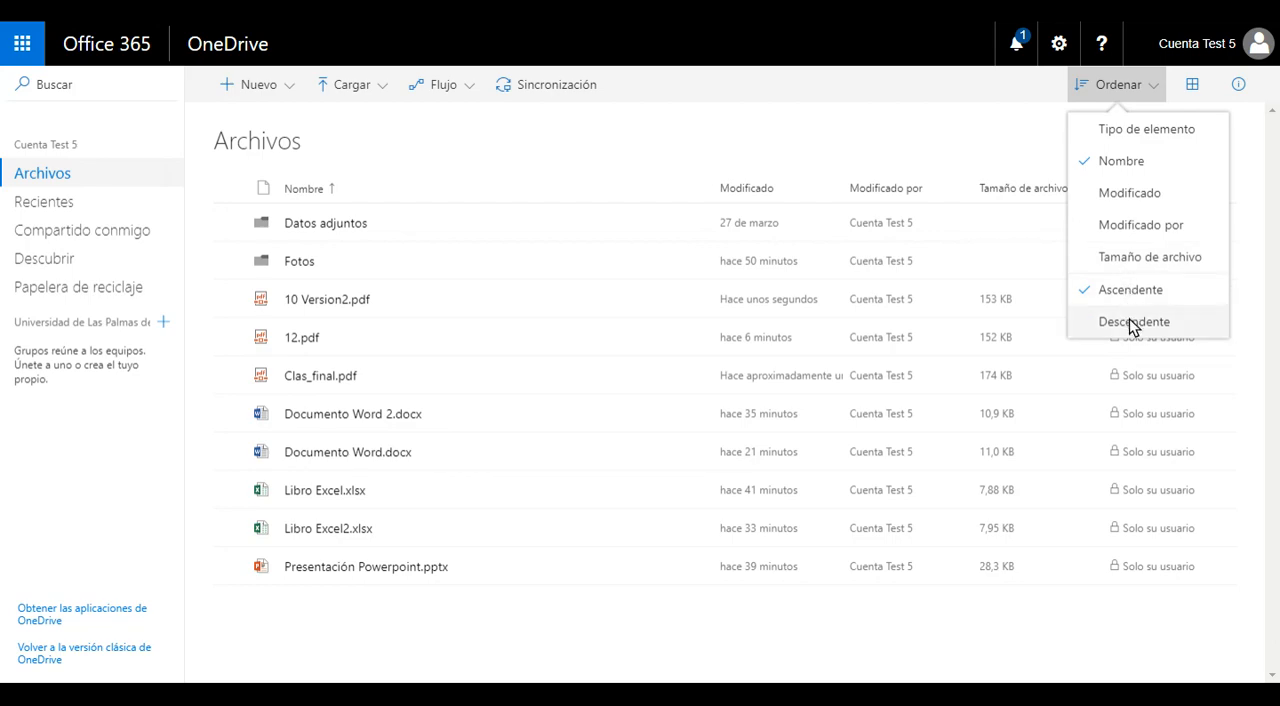
{"action": "left_click", "coordinate": [1137, 258]}
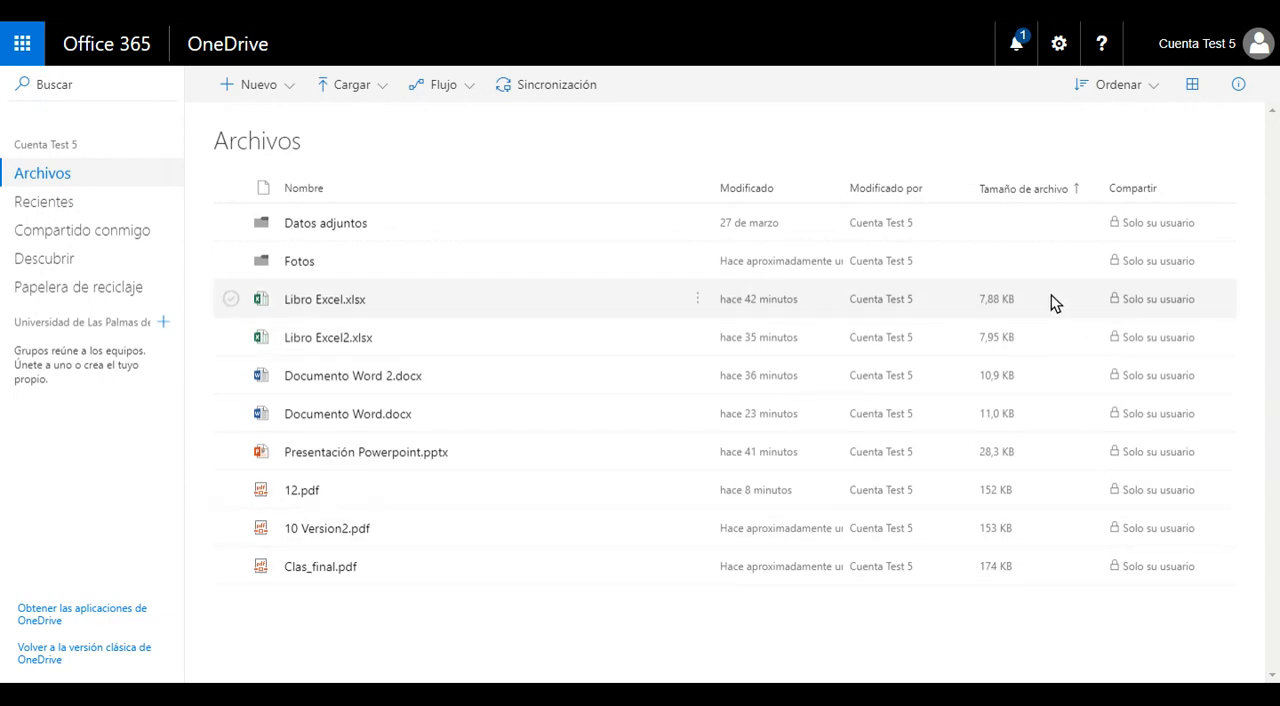
{"action": "left_click", "coordinate": [1154, 86]}
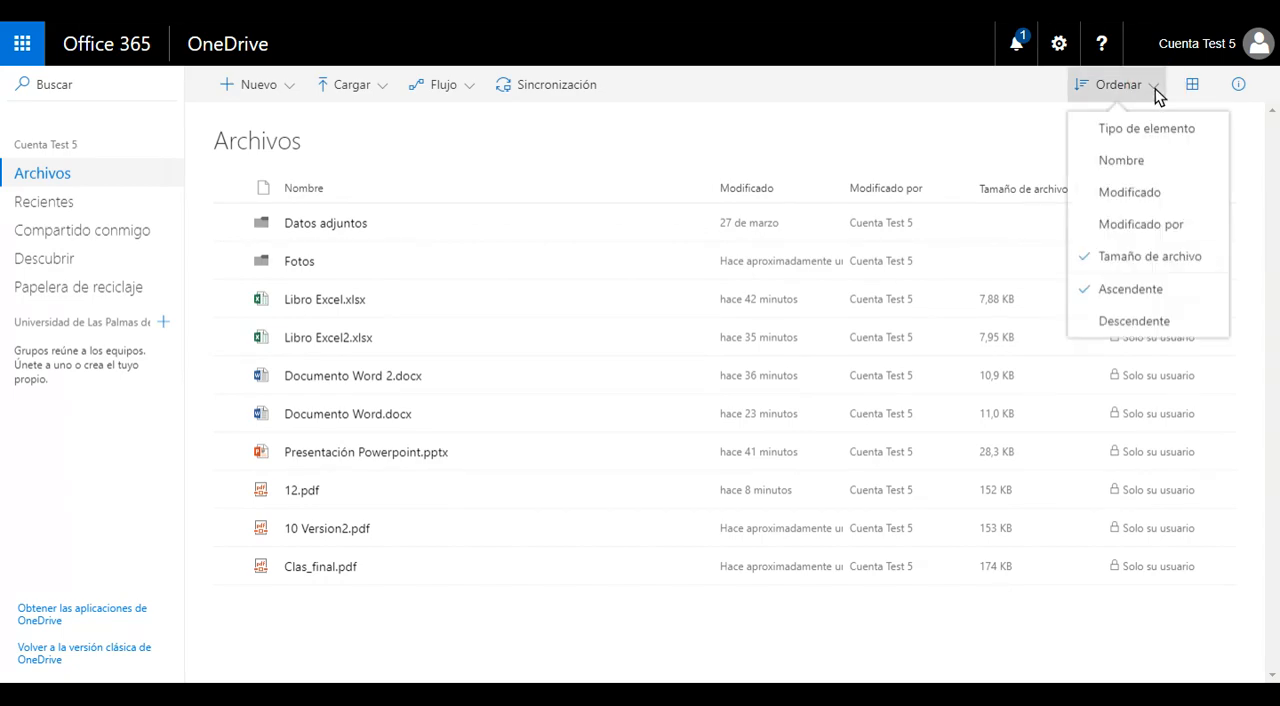
{"action": "left_click", "coordinate": [1012, 138]}
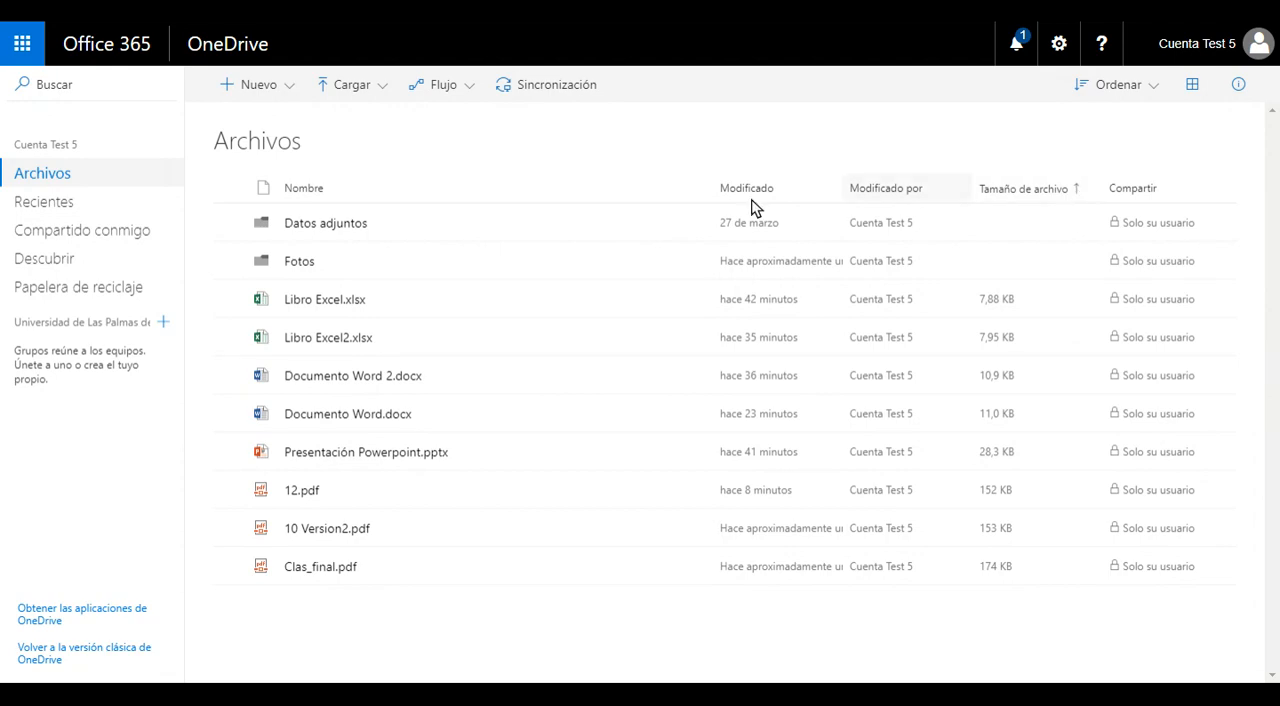
{"action": "left_click", "coordinate": [1080, 192]}
{"action": "left_click", "coordinate": [1107, 258]}
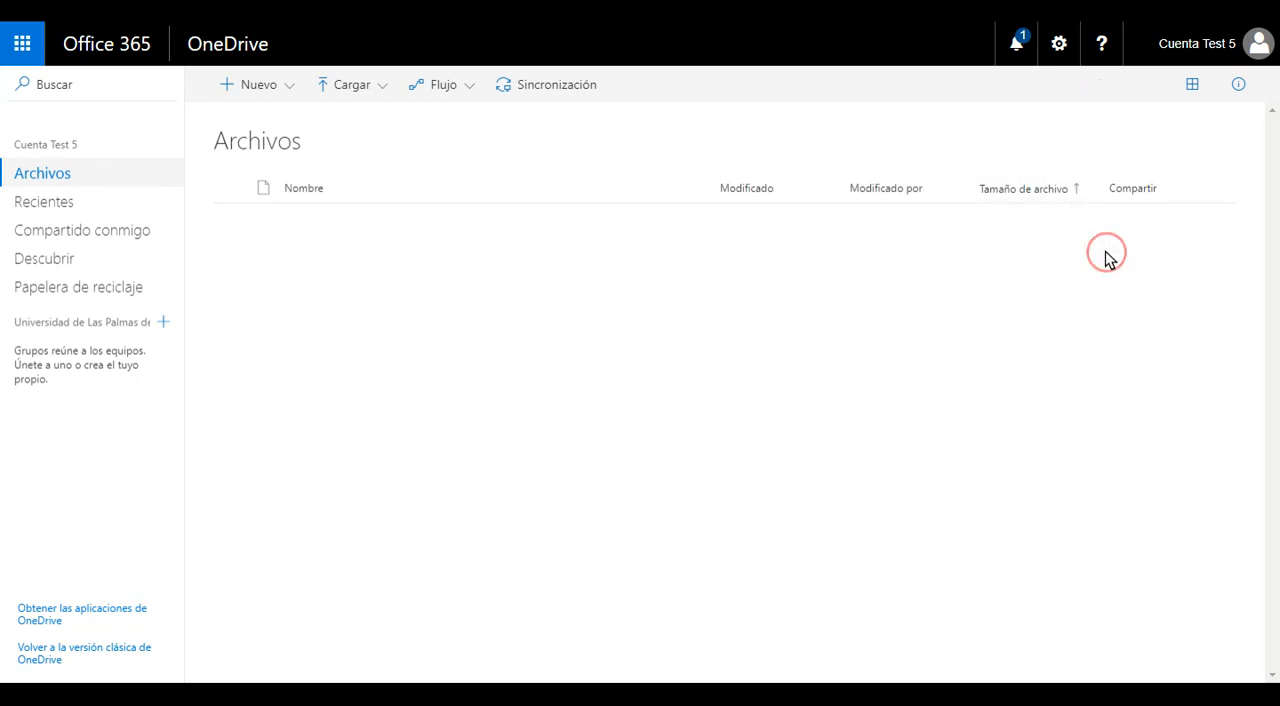
Step: Reverse the file size order to smallest to largest, and sort the Archivos list by name from A to Z
{"action": "left_click", "coordinate": [1075, 188]}
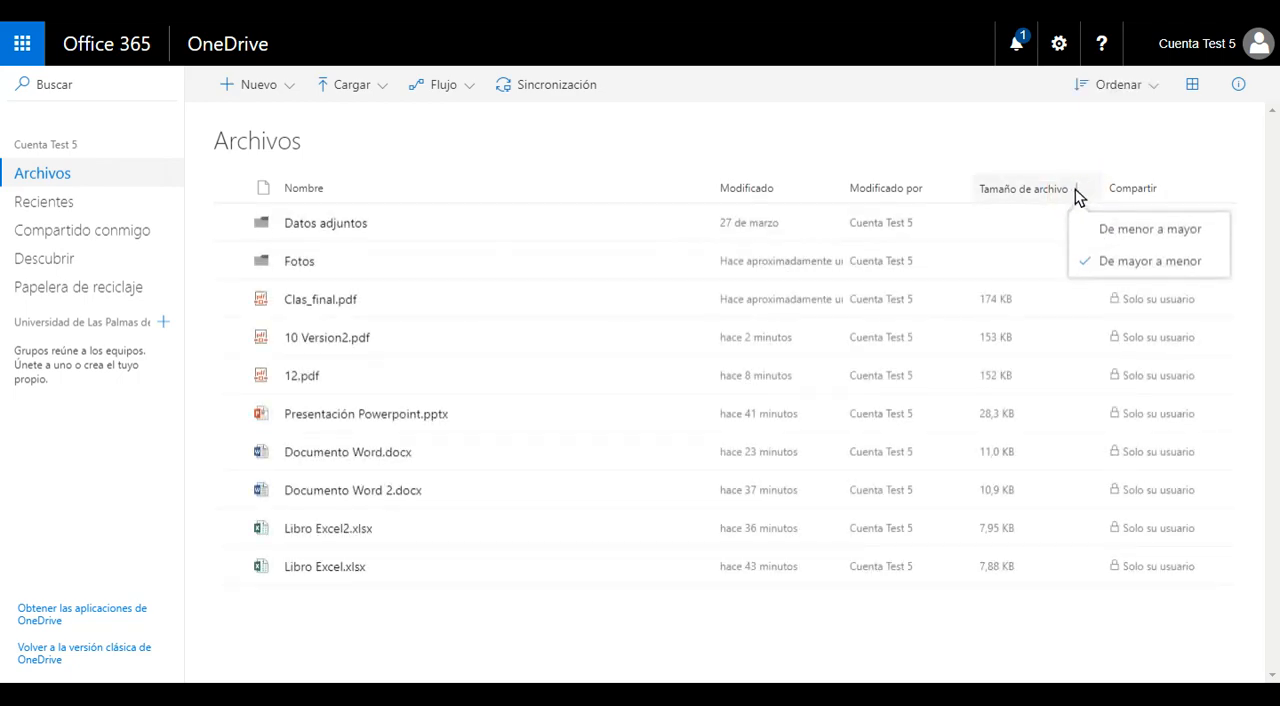
{"action": "left_click", "coordinate": [1124, 232]}
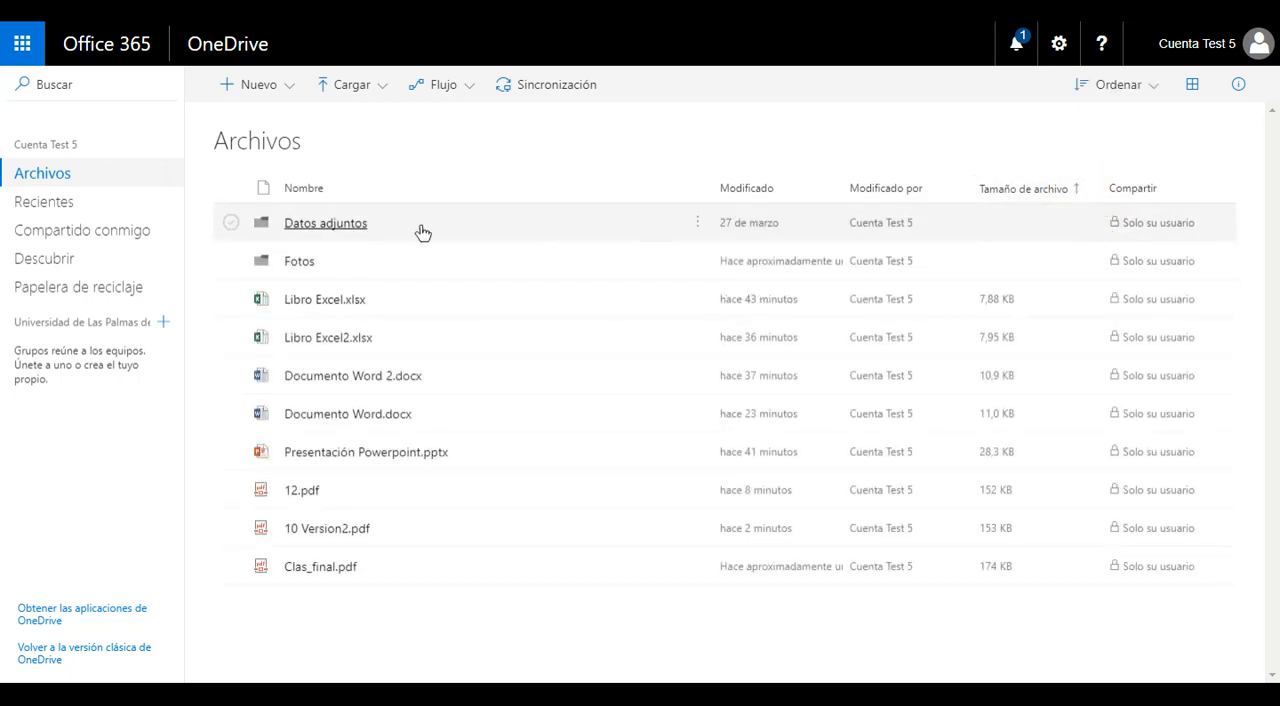
{"action": "left_click", "coordinate": [306, 192]}
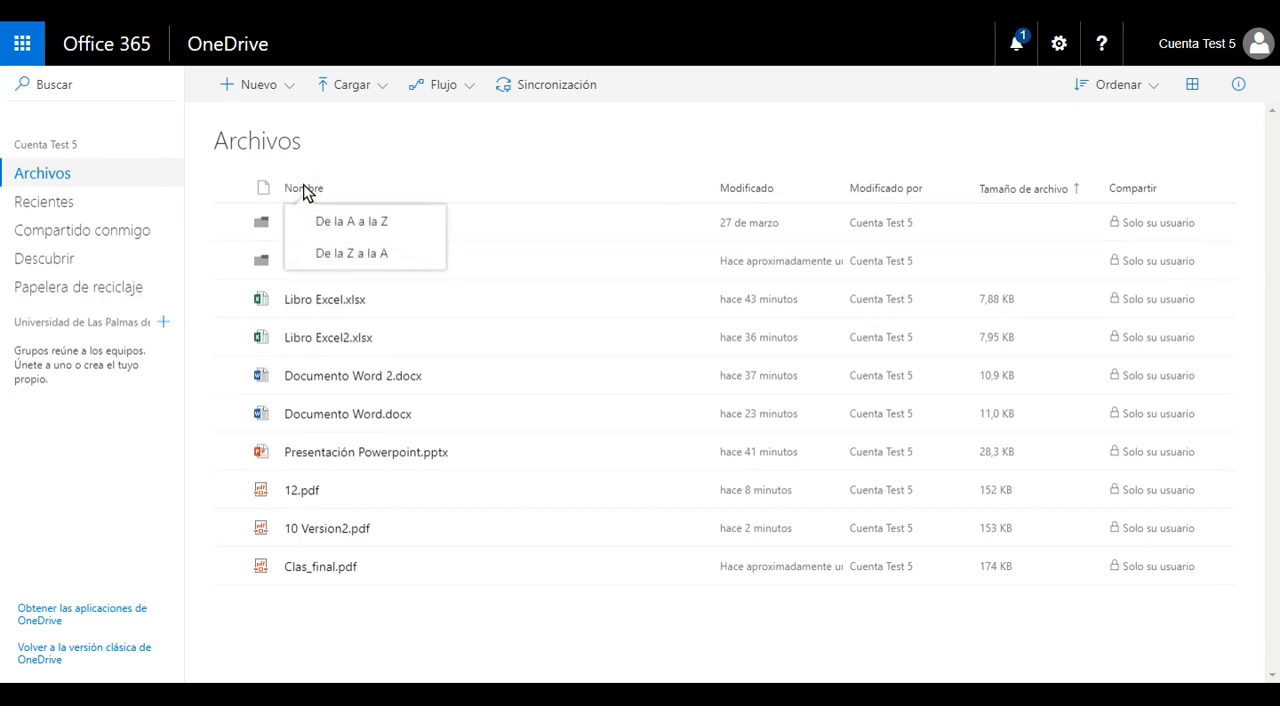
{"action": "left_click", "coordinate": [317, 221]}
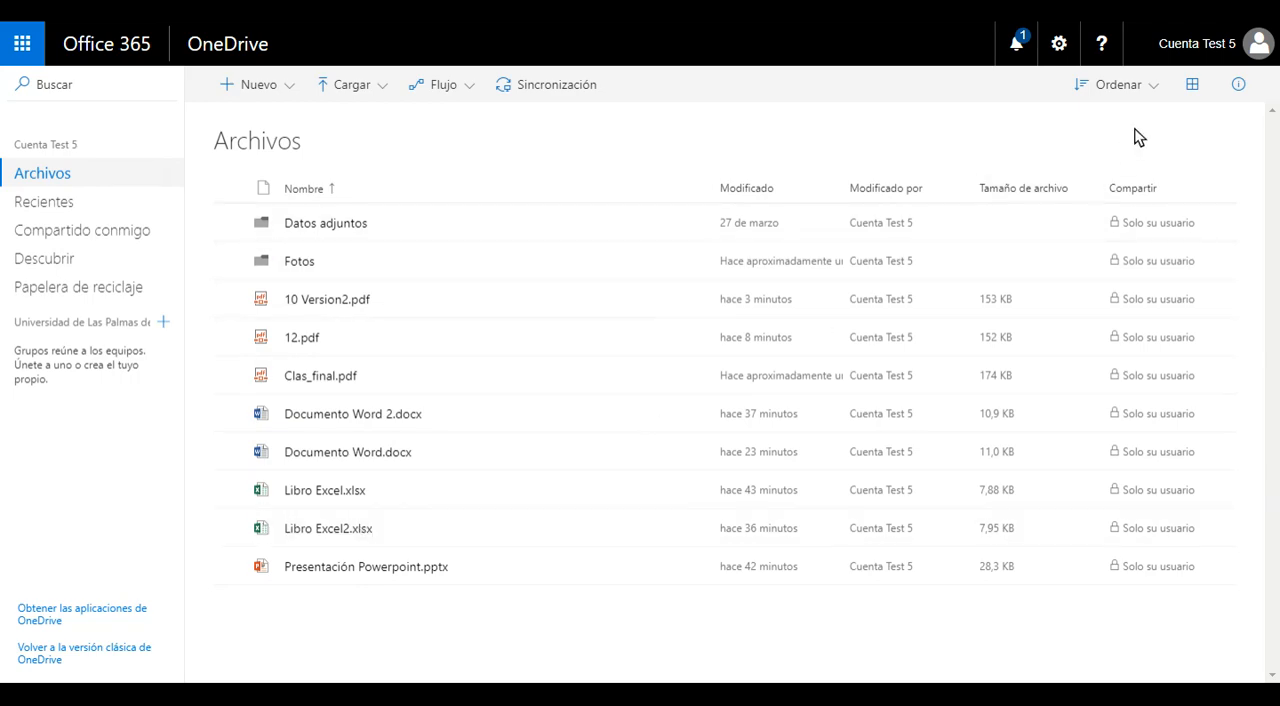
Step: Preview the contents of Archivos and its Fotos folder as tiles, and return to Archivos in list view
{"action": "left_click", "coordinate": [1194, 90]}
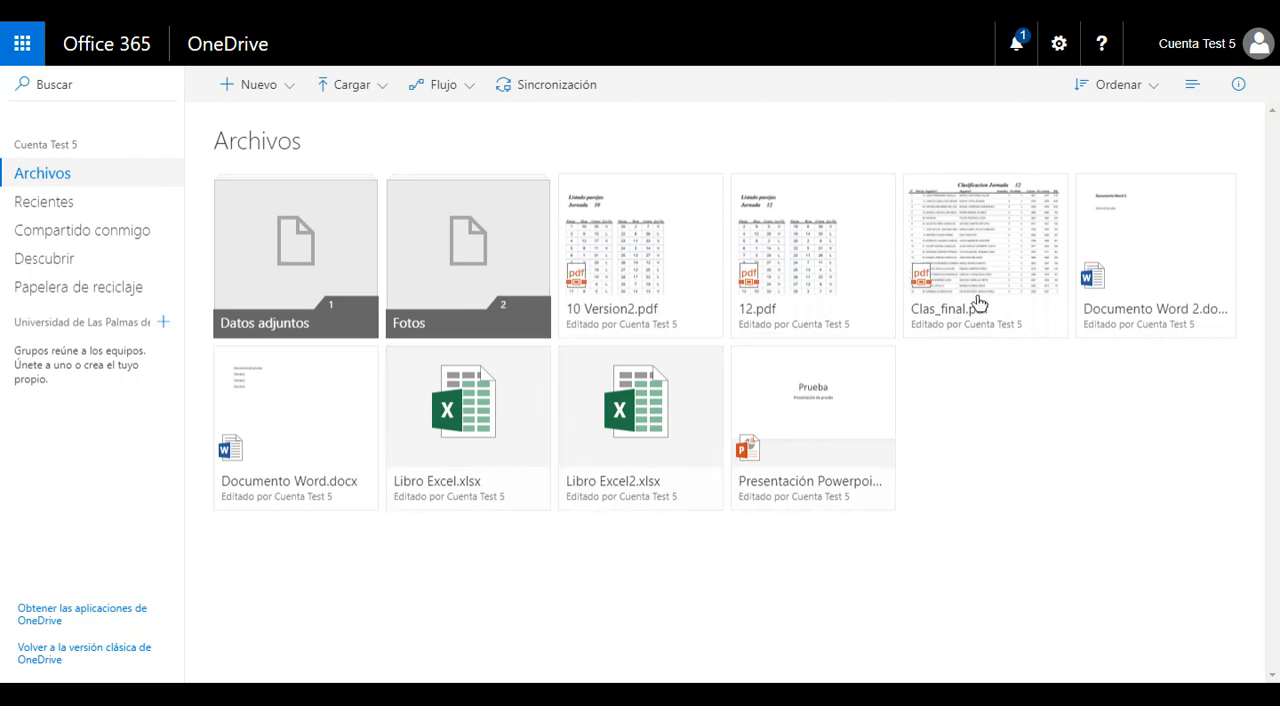
{"action": "left_click", "coordinate": [1190, 88]}
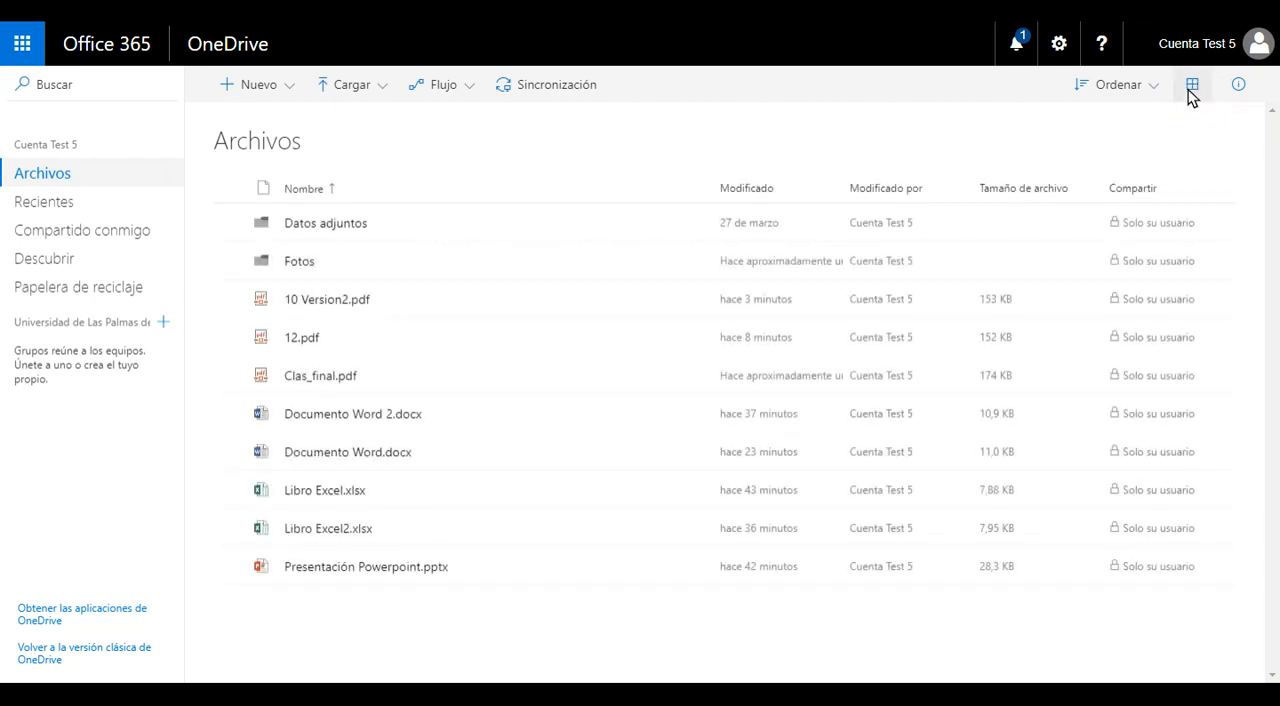
{"action": "left_click", "coordinate": [300, 264]}
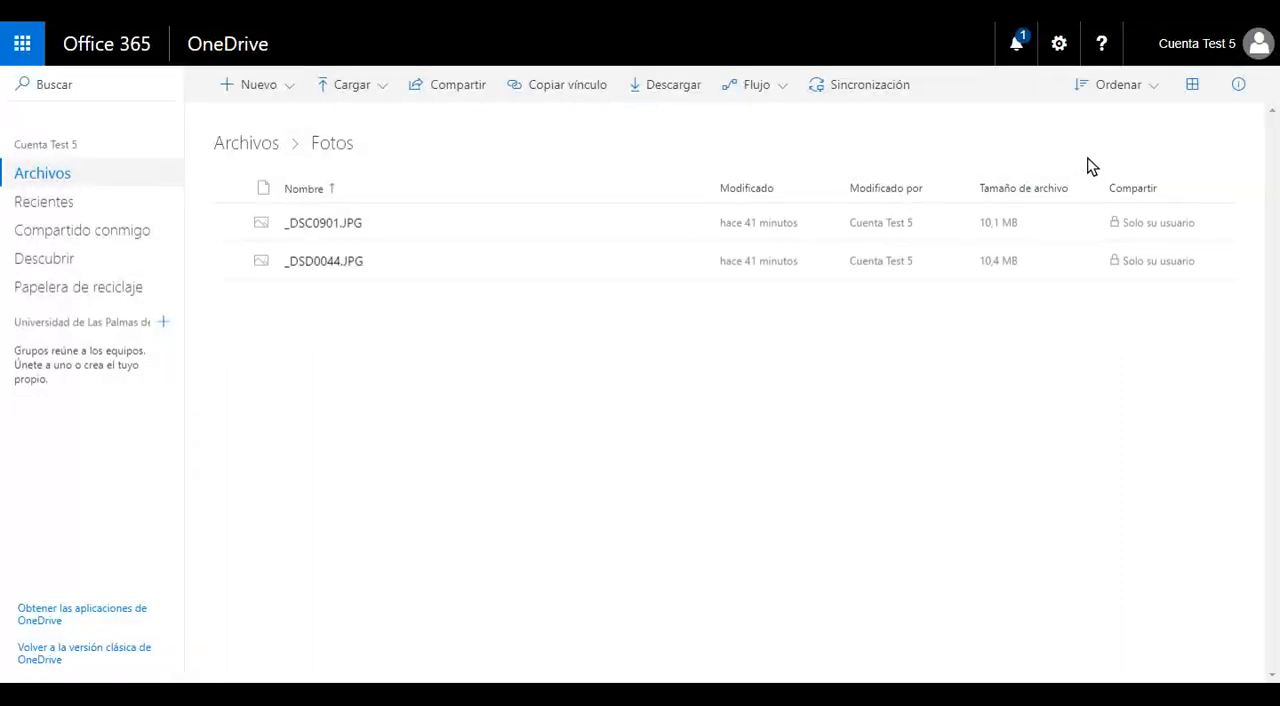
{"action": "left_click", "coordinate": [1192, 88]}
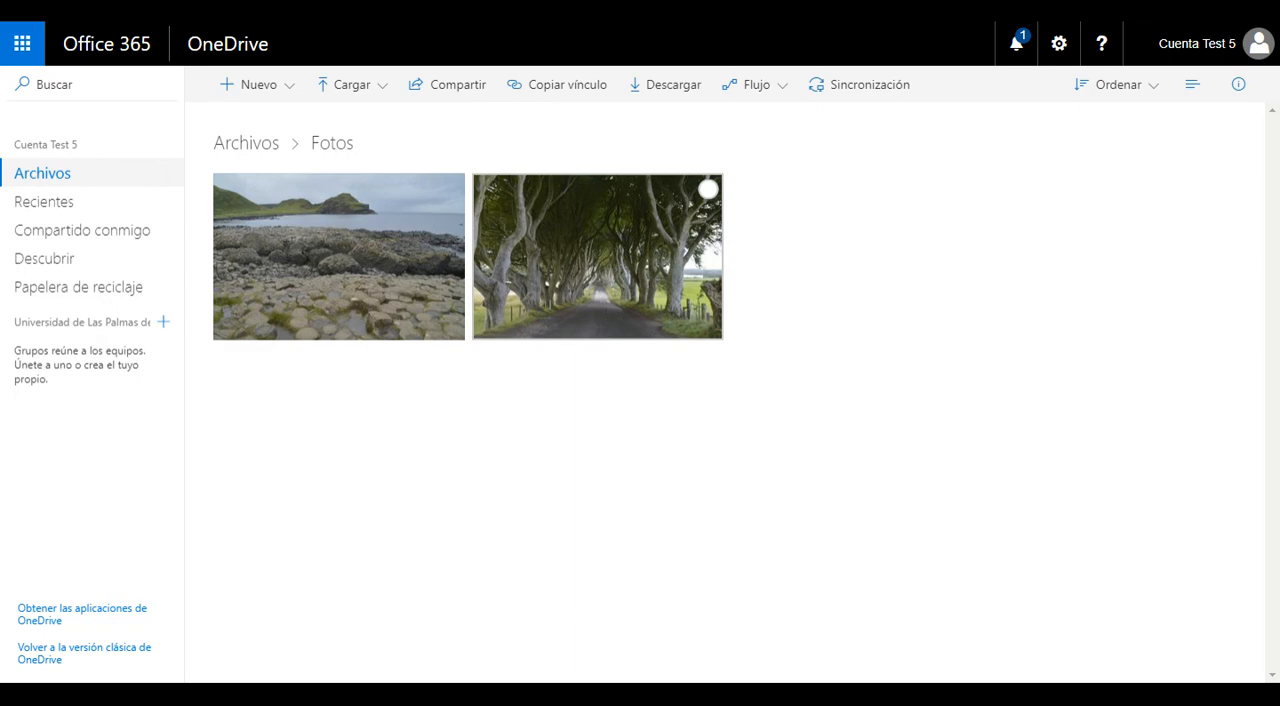
{"action": "left_click", "coordinate": [250, 147]}
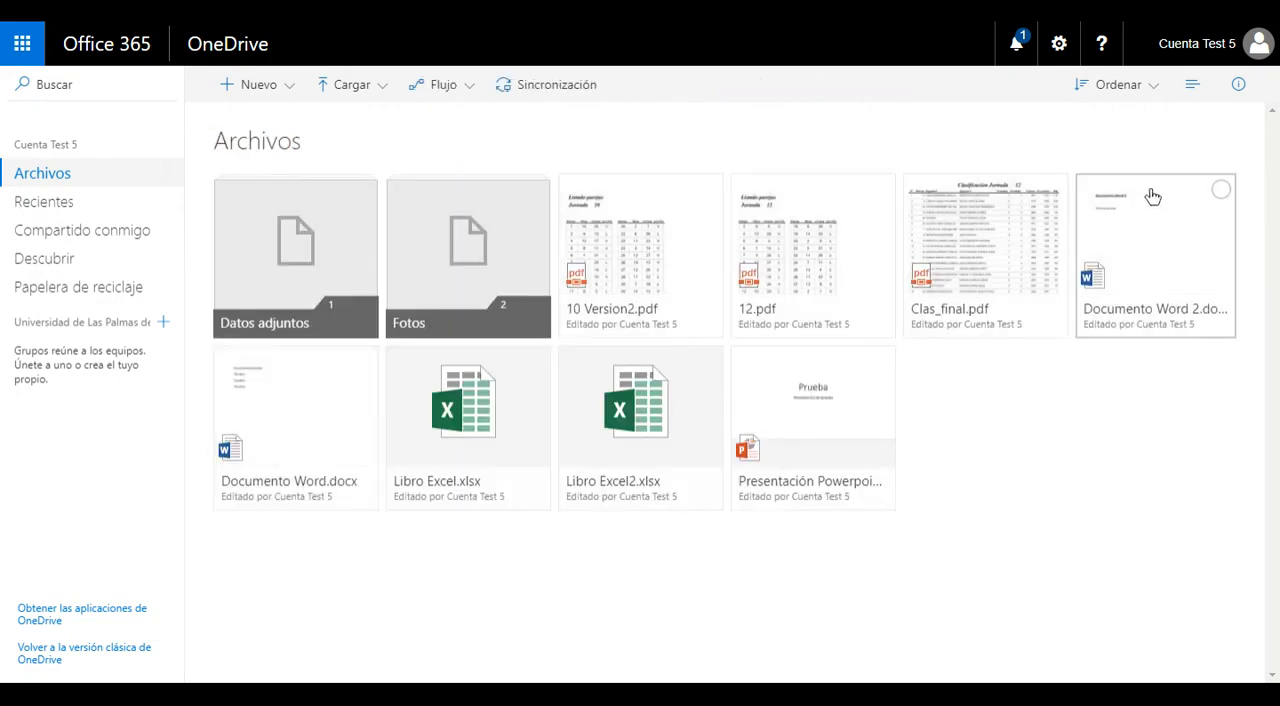
{"action": "left_click", "coordinate": [1192, 85]}
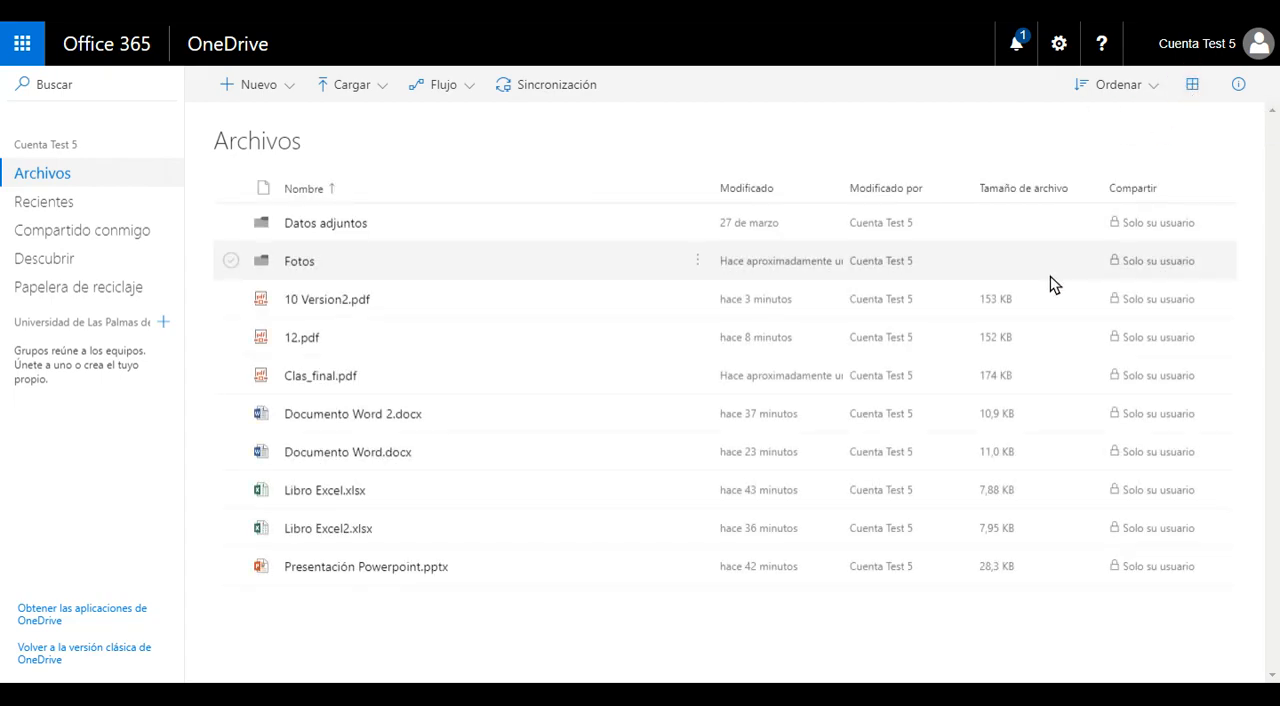